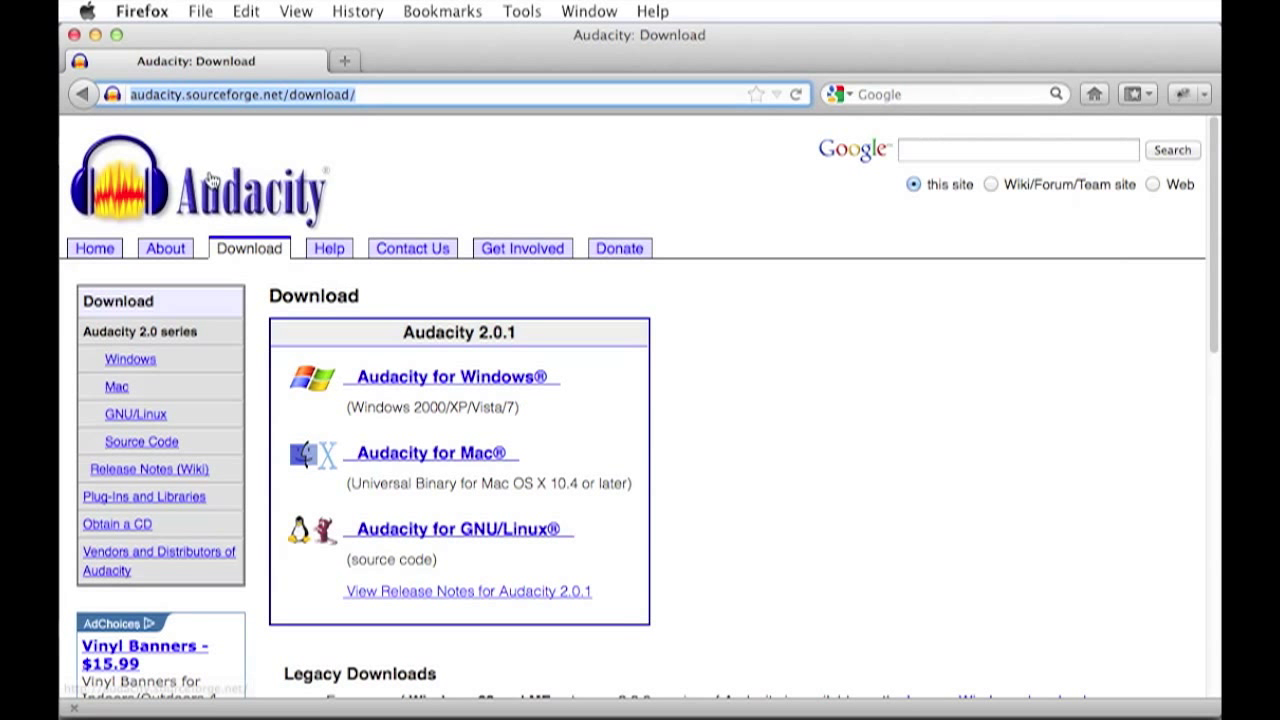
# - Close the Firefox window showing the Audacity download page
pyautogui.click(73, 35)
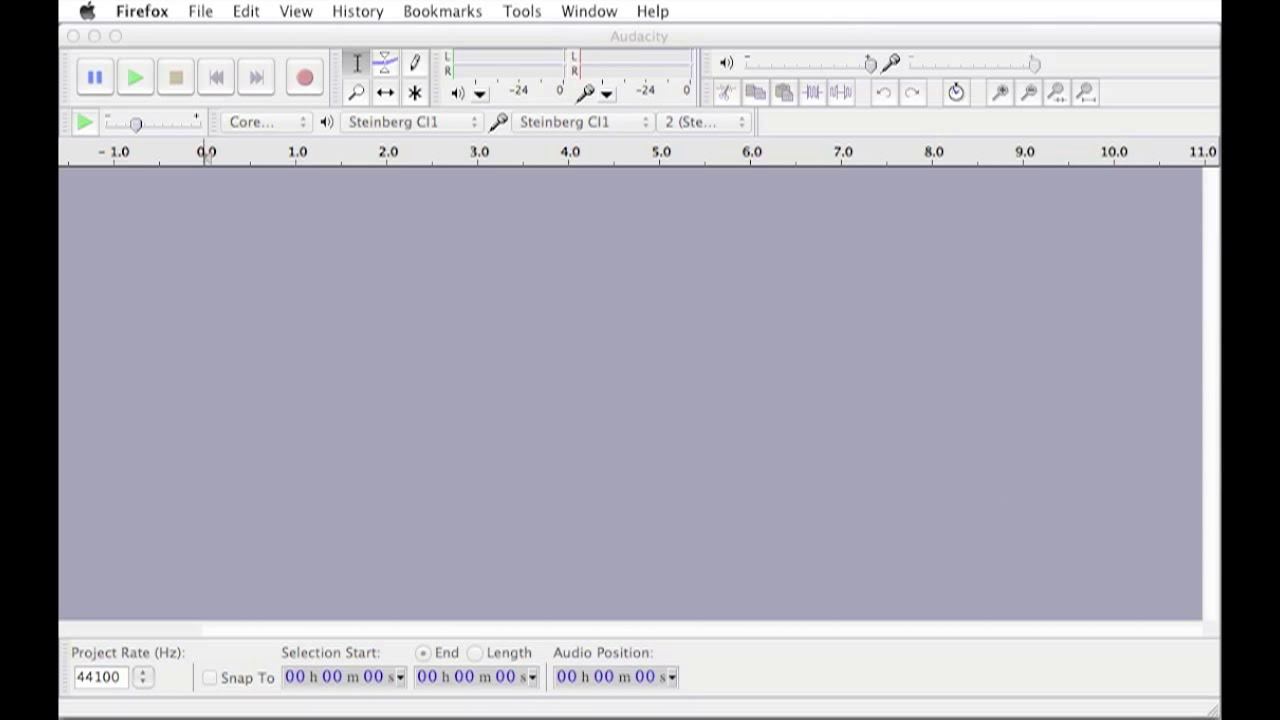
# - Drag MOV07657-Clip27.mov from Finder's sony_cybershot_1gig folder into Audacity as a mono track
pyautogui.press('super+q')
pyautogui.moveTo(1080, 719); pyautogui.dragTo(945, 254)
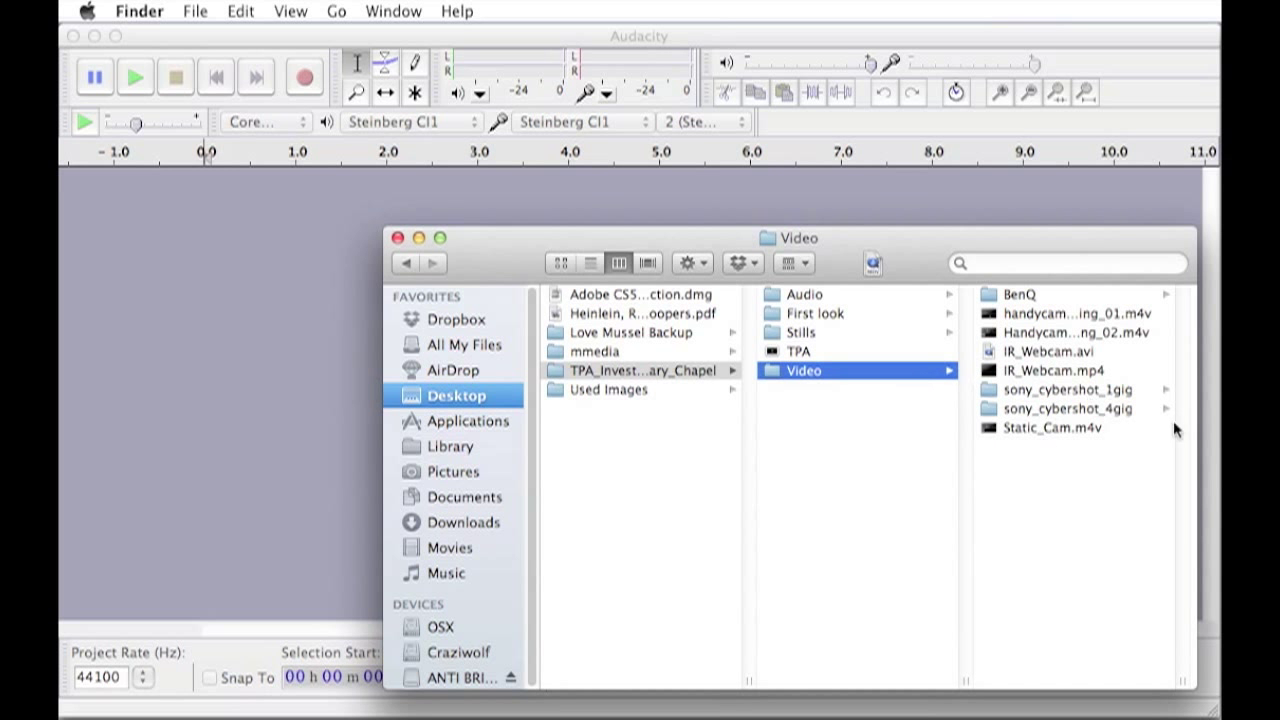
pyautogui.click(1087, 389)
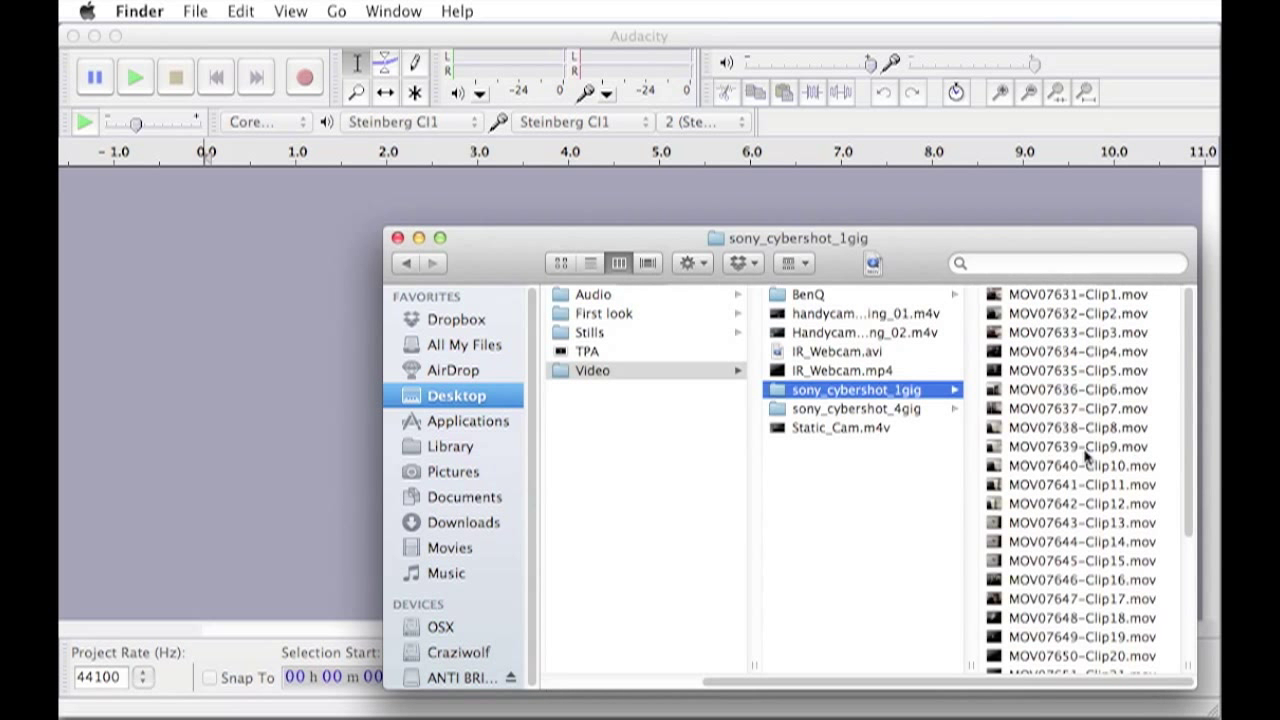
pyautogui.scroll(-5, 1110, 460)
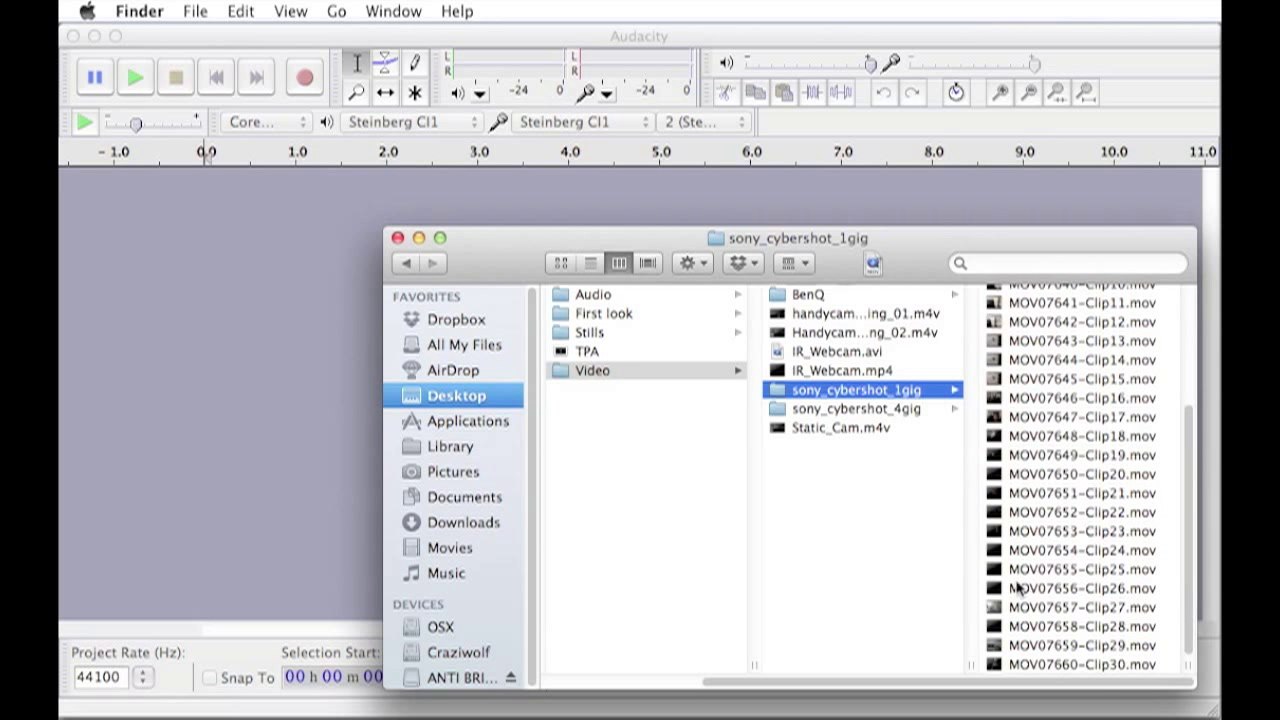
pyautogui.click(1074, 531)
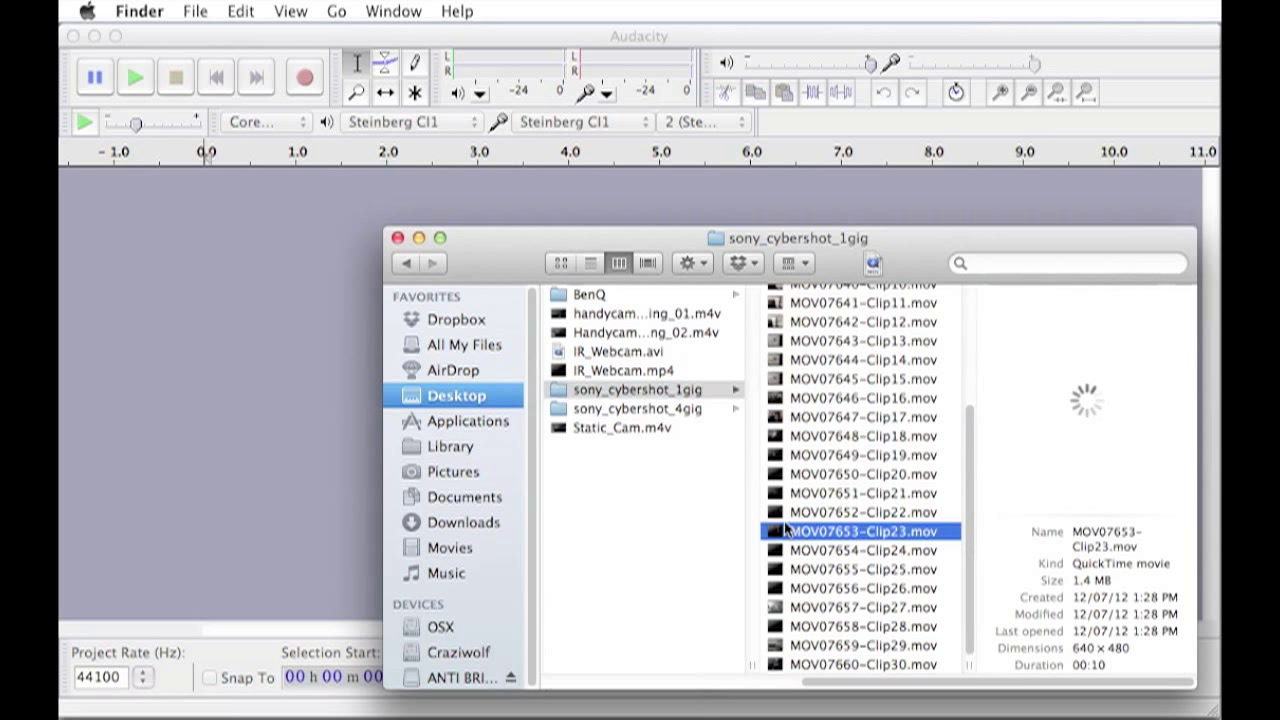
pyautogui.click(823, 607)
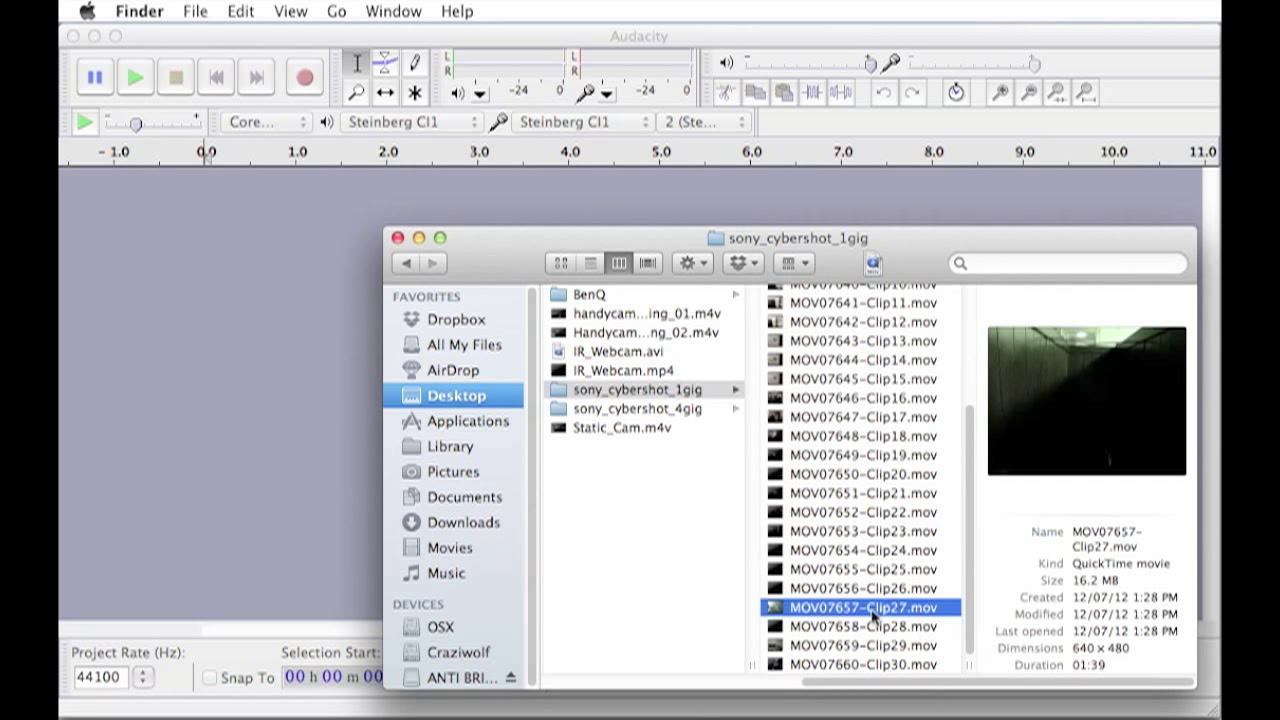
pyautogui.moveTo(838, 614); pyautogui.dragTo(232, 298)
pyautogui.press('super+w')
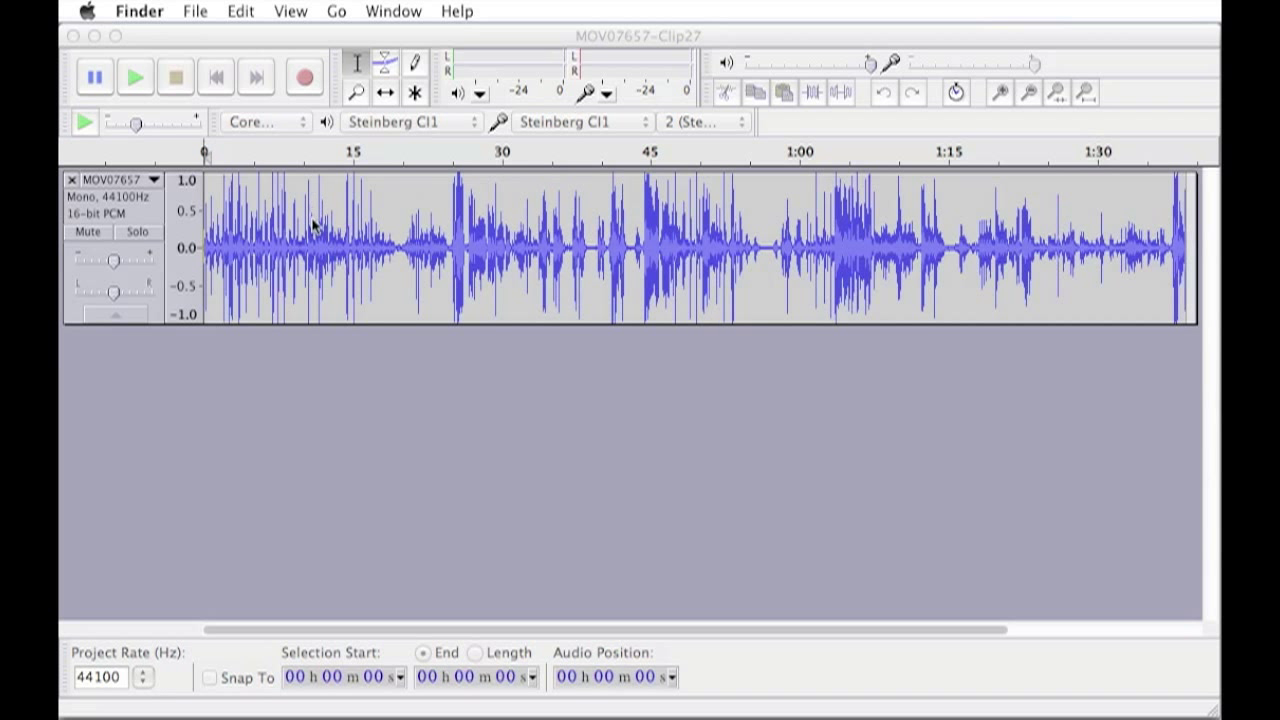
# - Close the Clip27 project and switch to the 'EVP girl scream in tunnel' project with its MOV07660 tracks
pyautogui.click(193, 14)
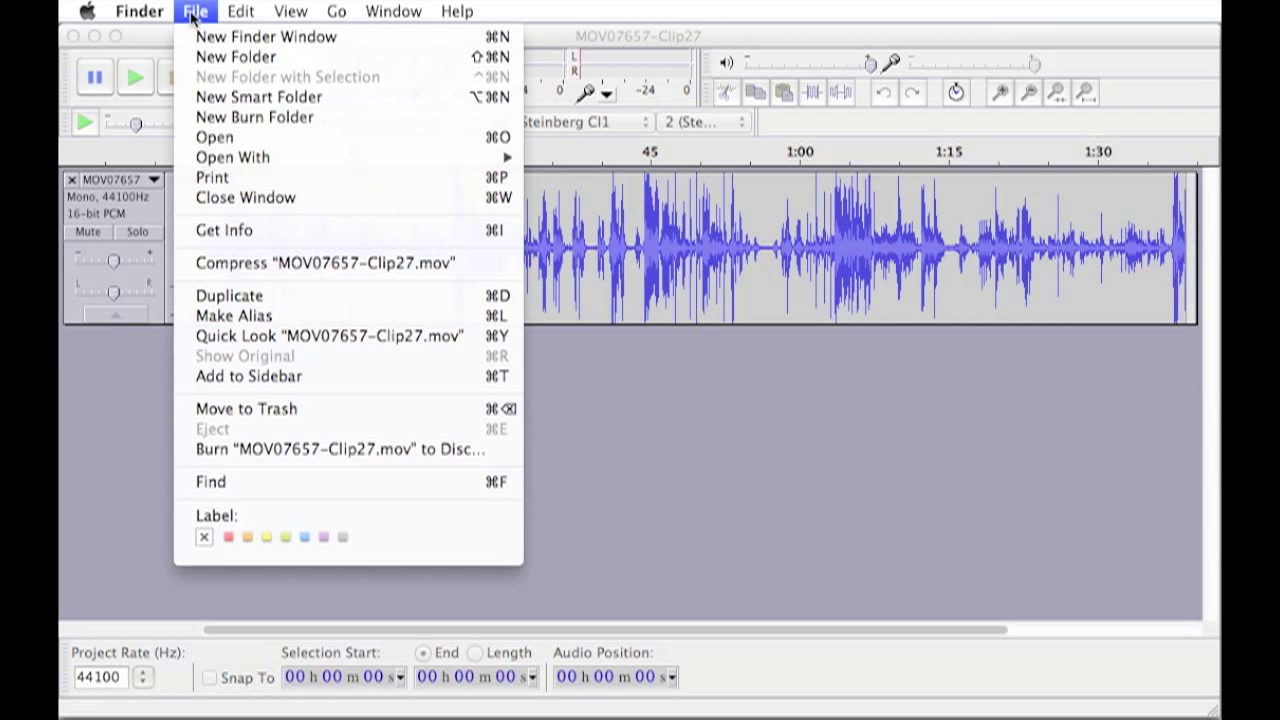
pyautogui.click(297, 140)
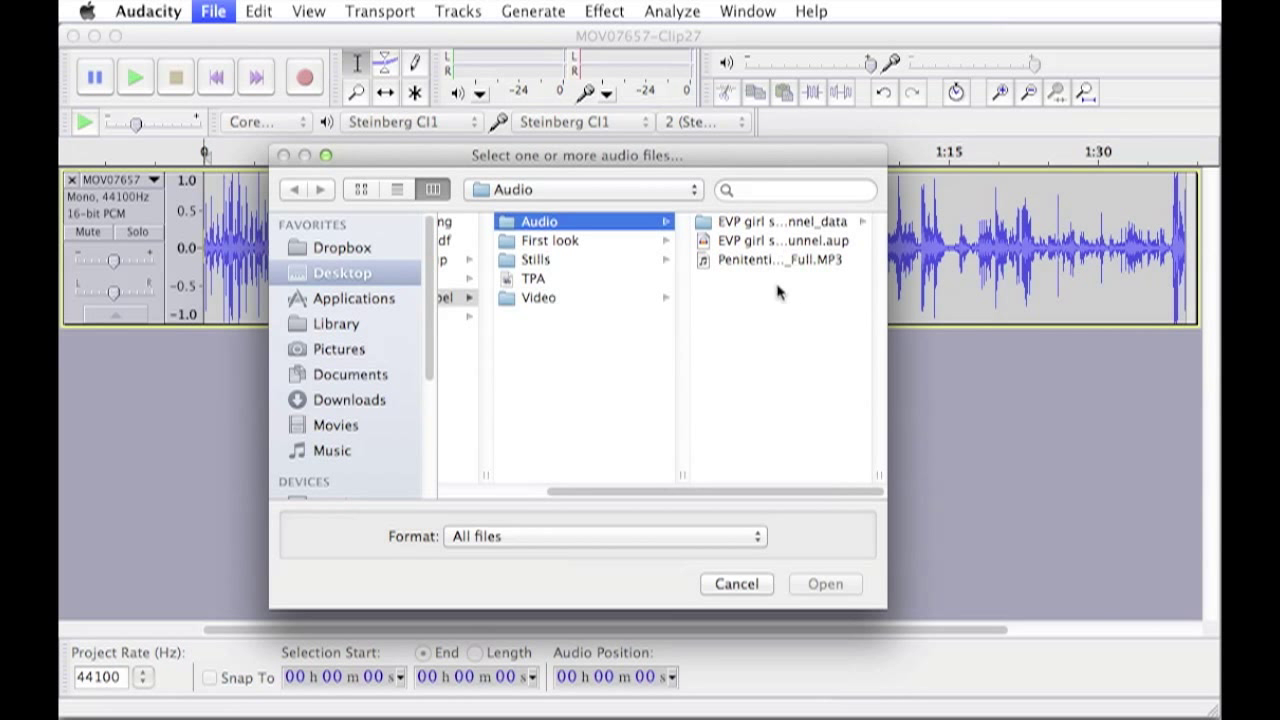
pyautogui.click(736, 583)
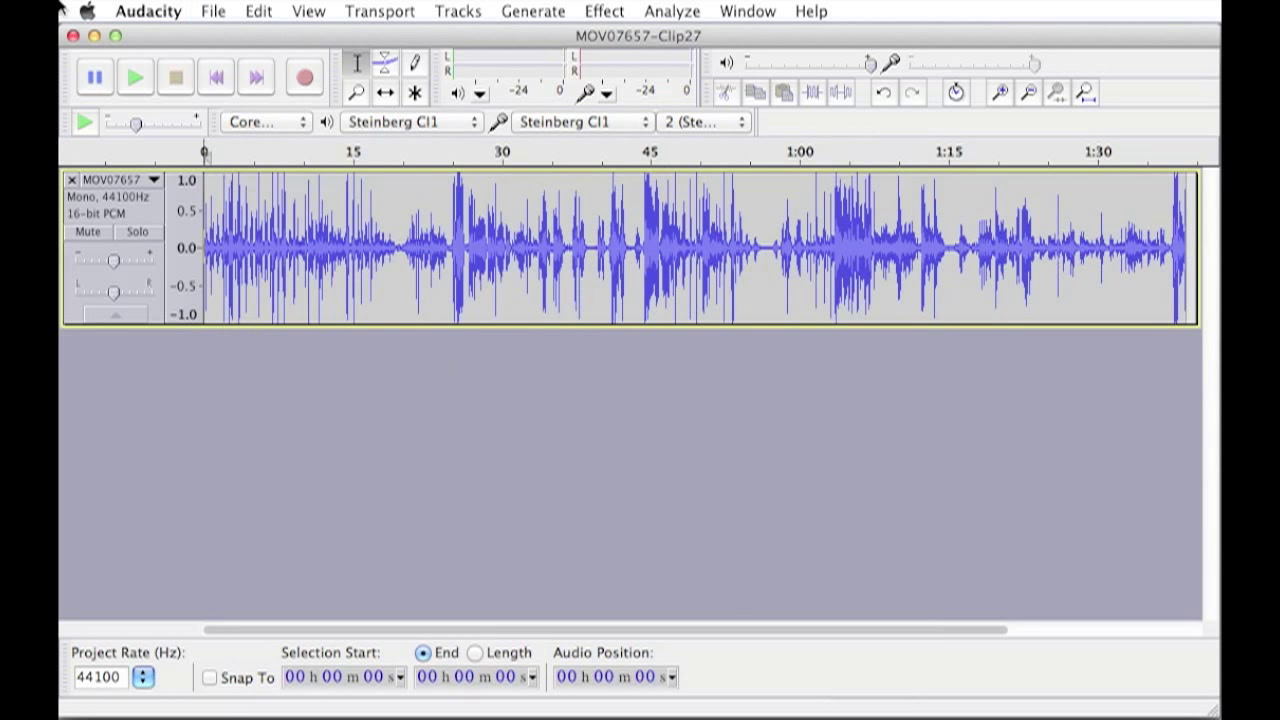
pyautogui.click(73, 35)
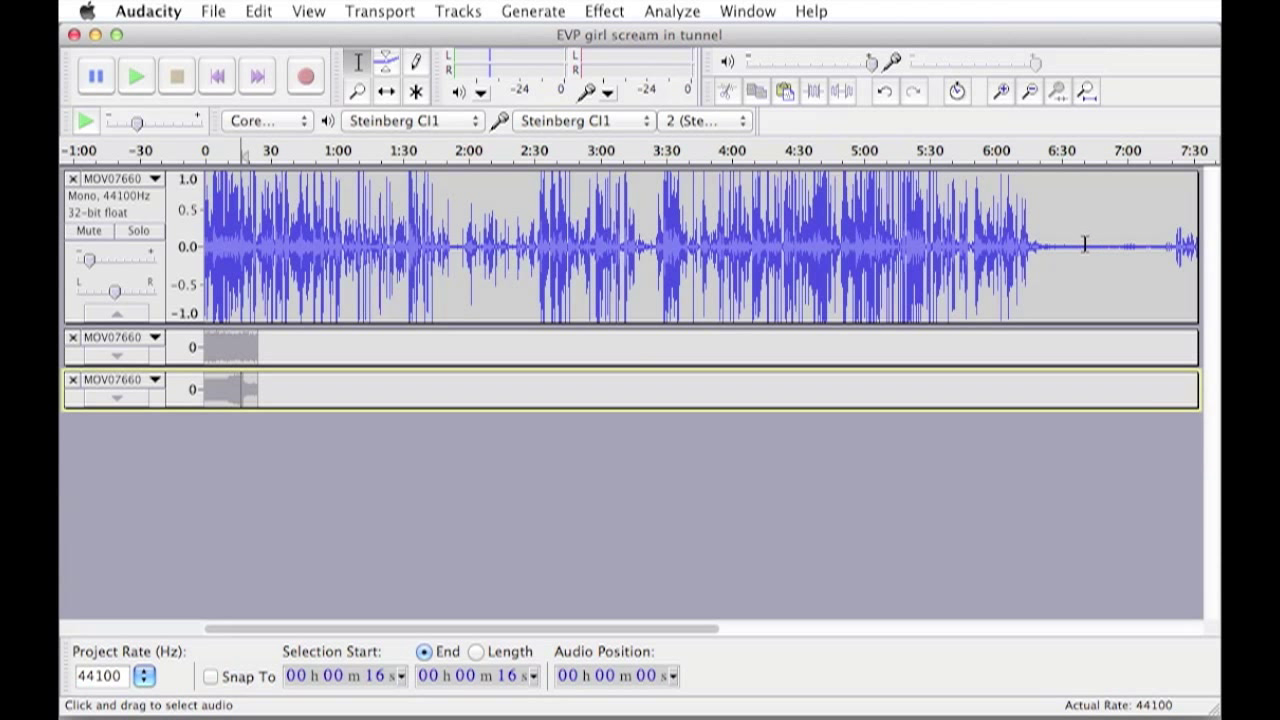
pyautogui.click(1083, 245)
# - Copy 6:40–7:06 of the main track and paste it into a new track
pyautogui.moveTo(1090, 245); pyautogui.dragTo(1140, 245)
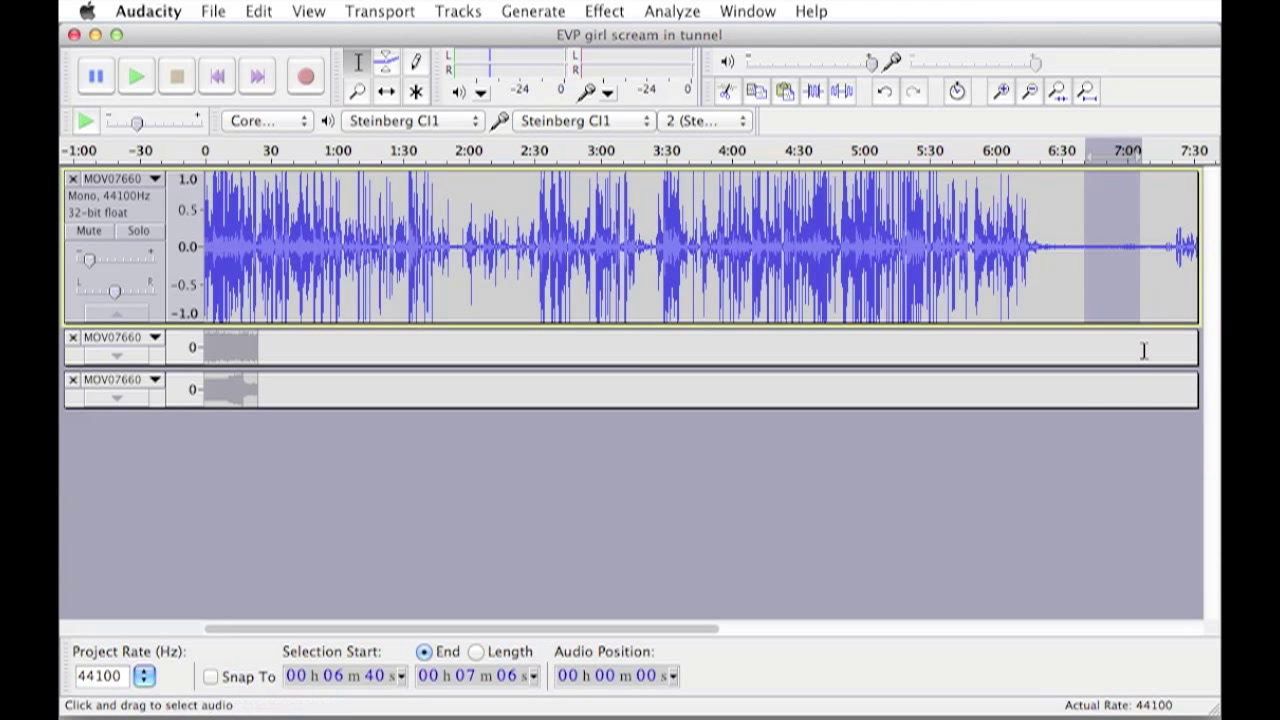
pyautogui.click(262, 12)
pyautogui.moveTo(241, 15)
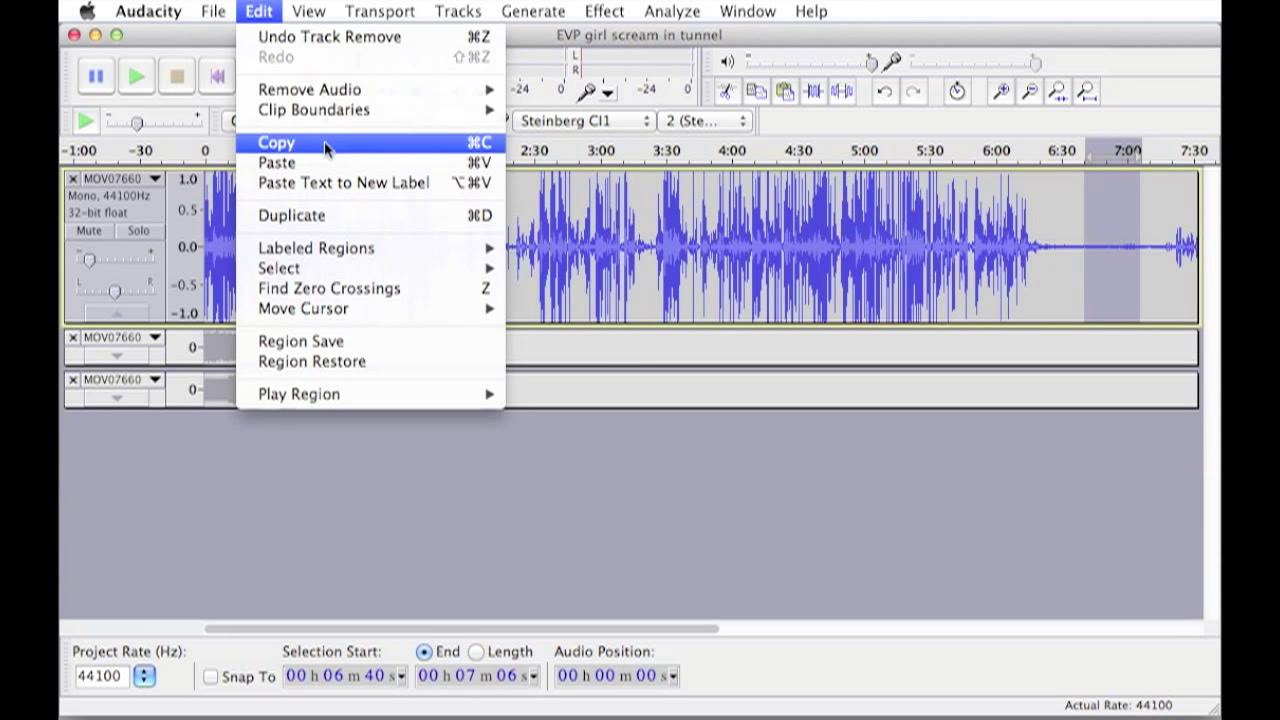
pyautogui.click(324, 141)
pyautogui.click(272, 498)
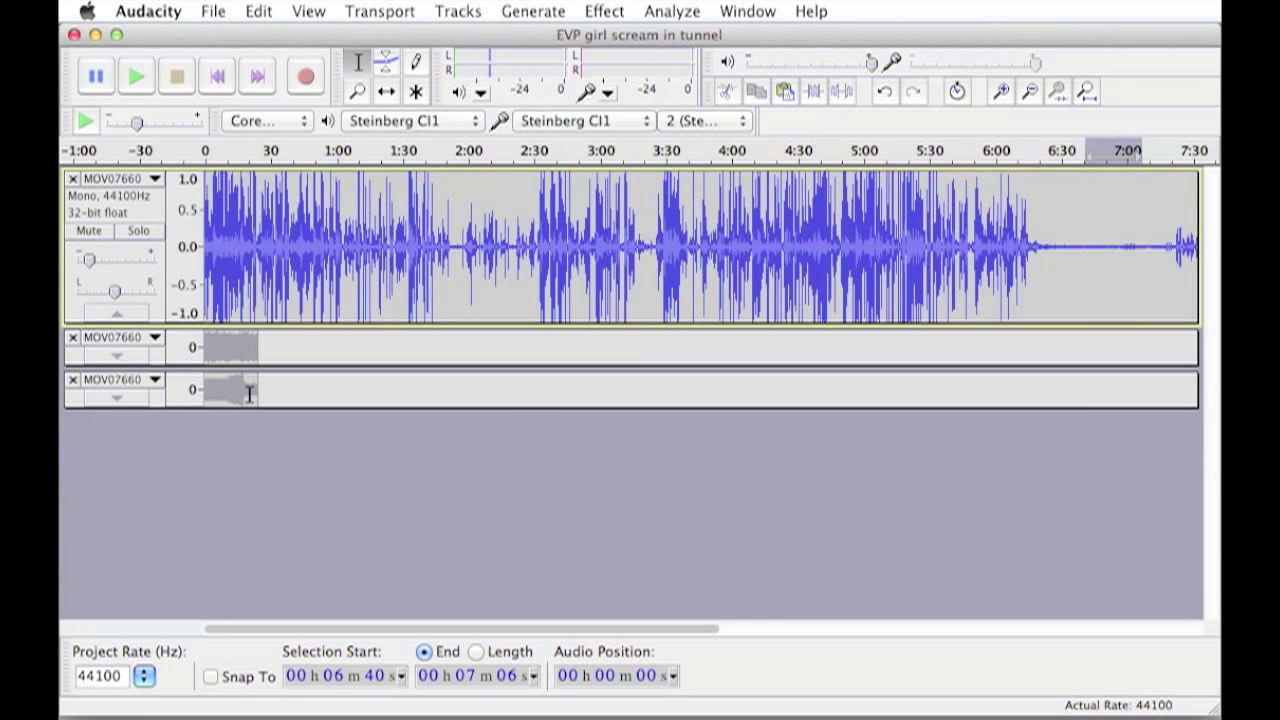
pyautogui.click(252, 11)
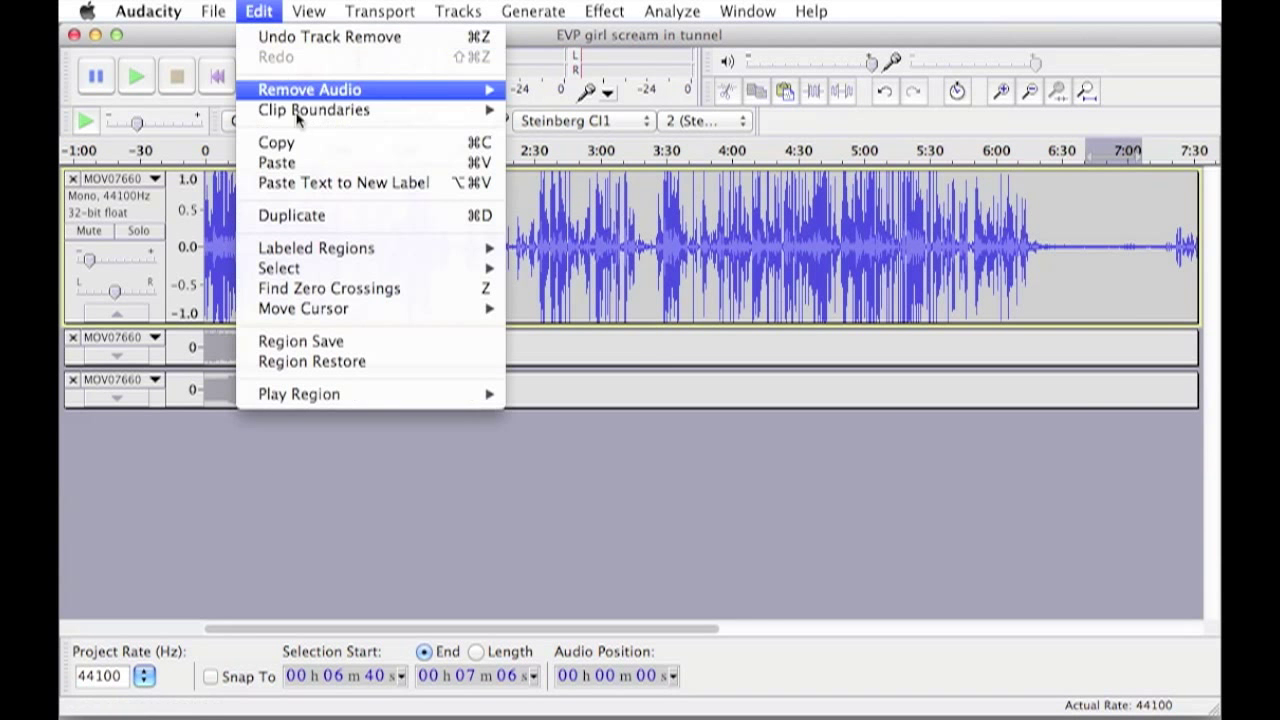
pyautogui.click(318, 162)
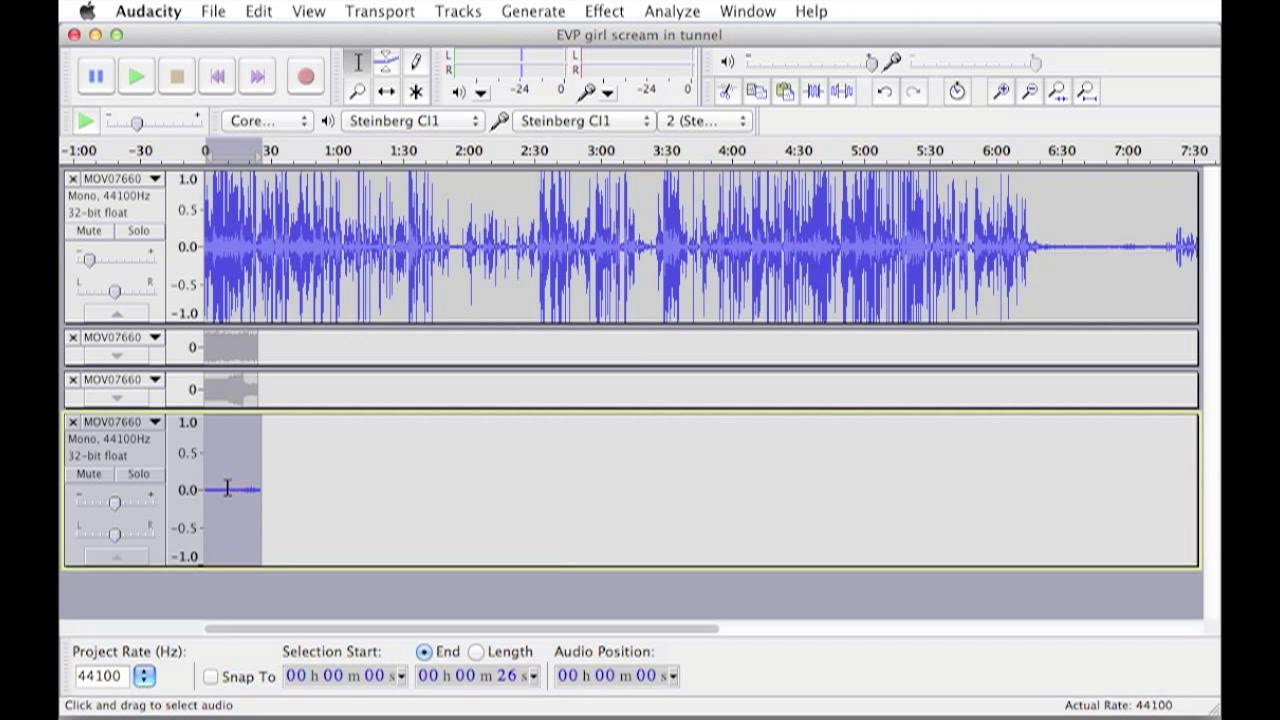
# - Mute the original long track, play the pasted clip, and select its first 40 seconds
pyautogui.click(89, 231)
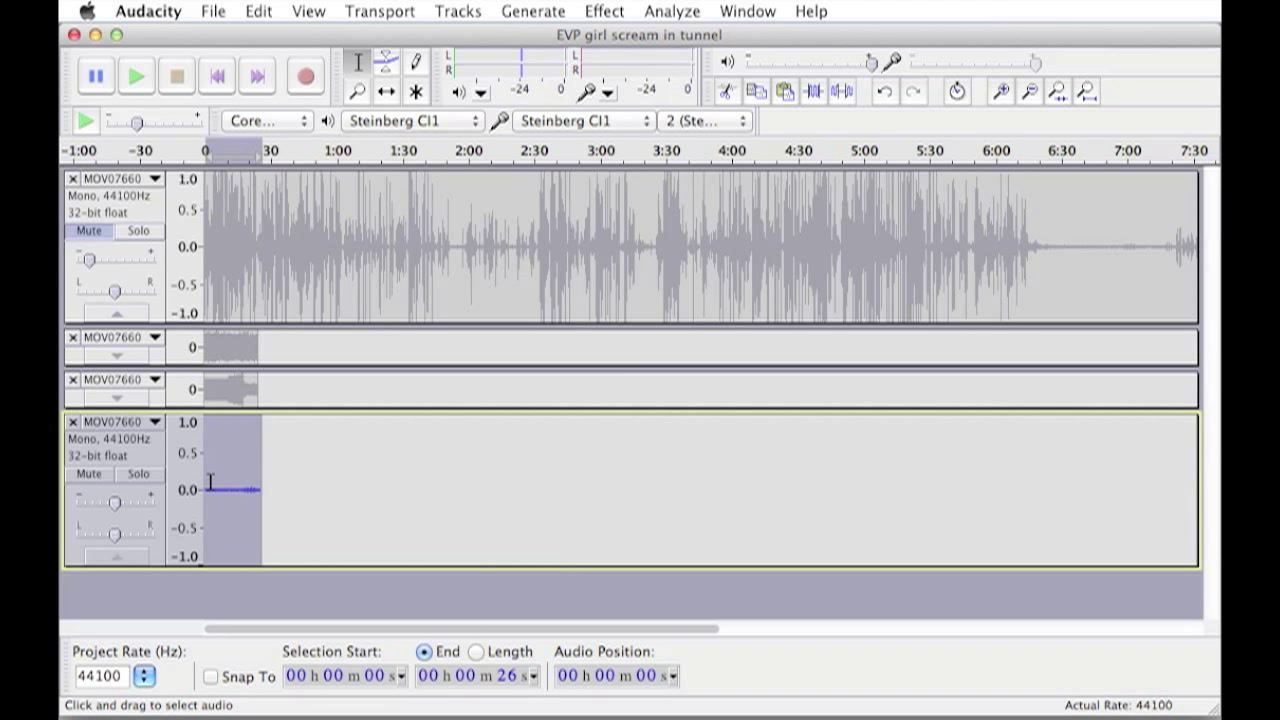
pyautogui.press('space')
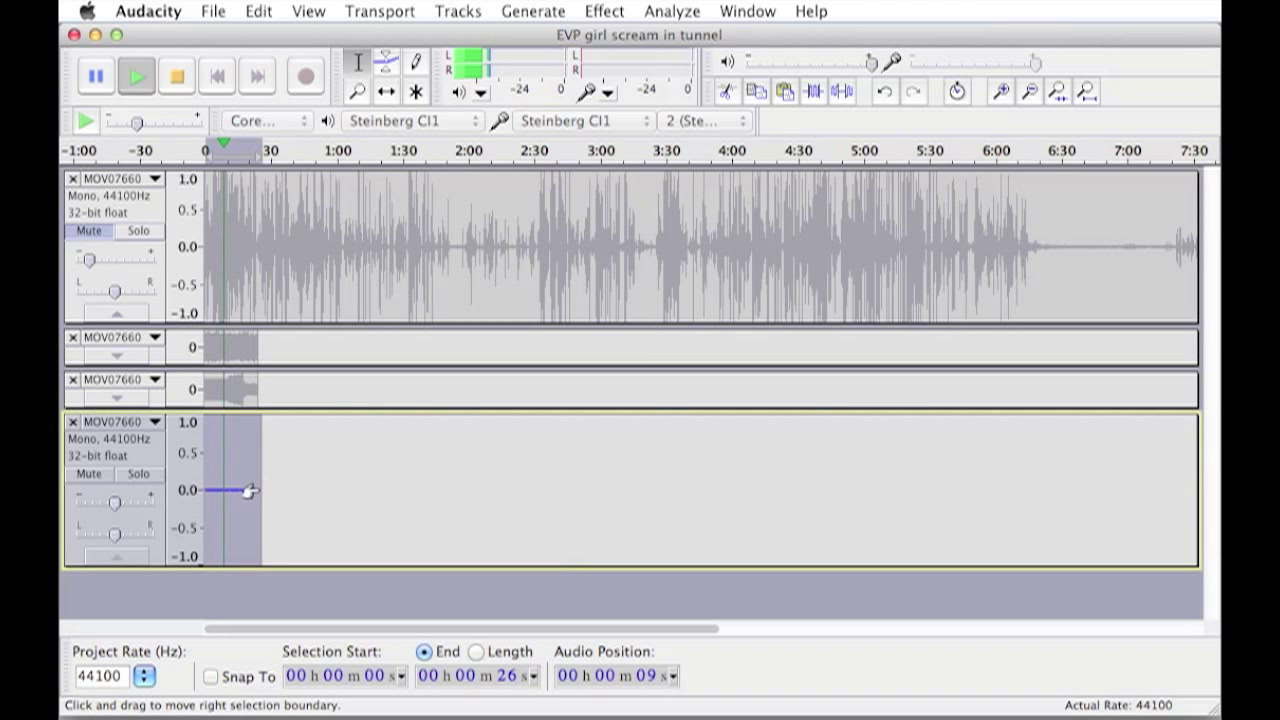
pyautogui.click(292, 489)
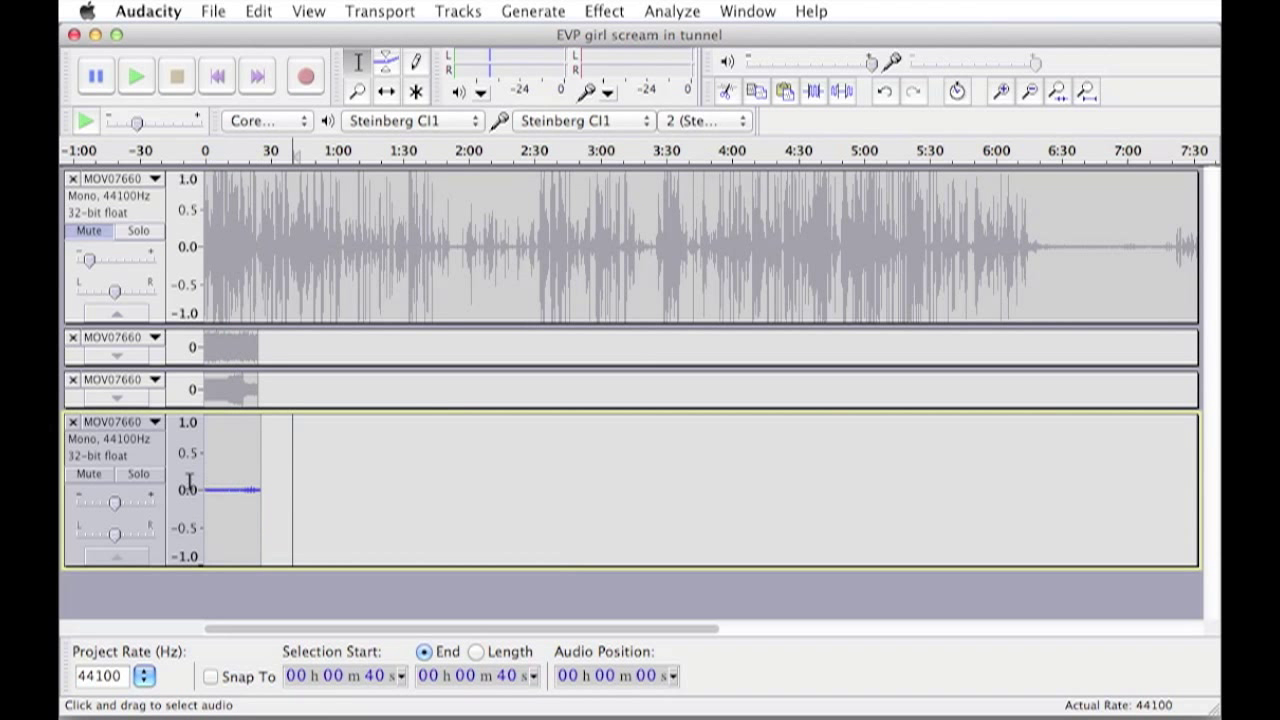
pyautogui.moveTo(189, 482); pyautogui.dragTo(183, 482)
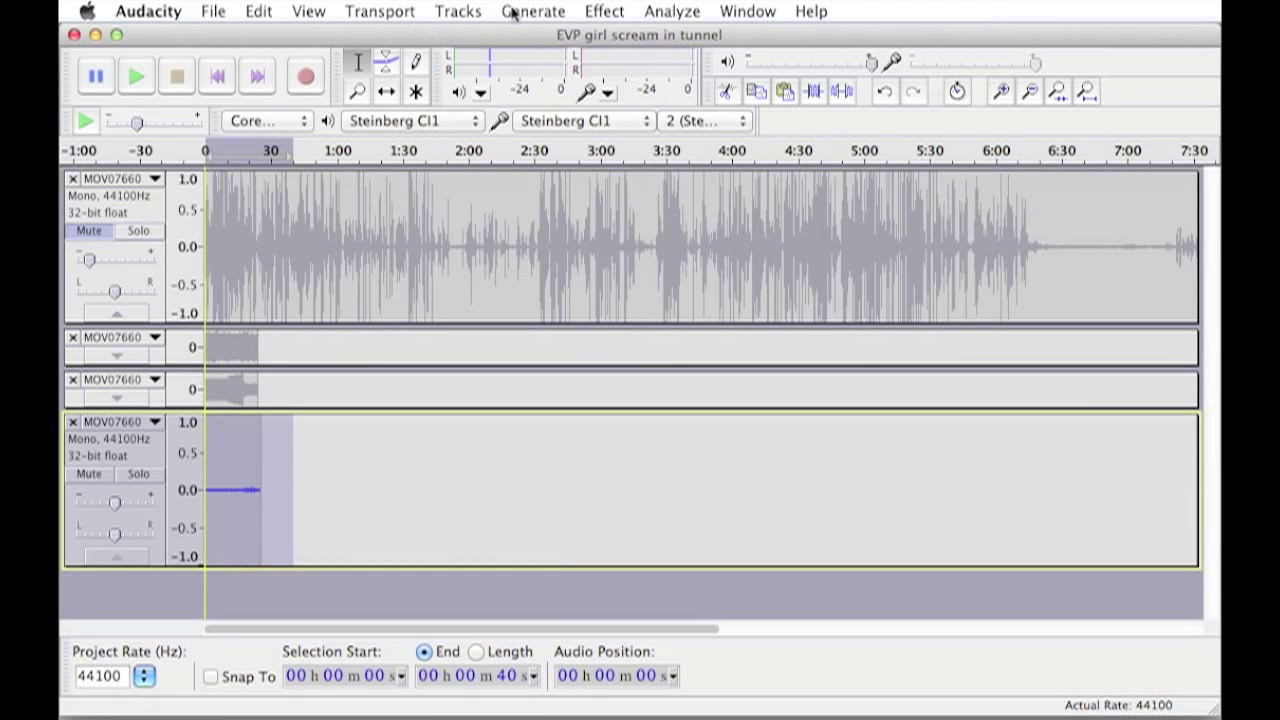
# - Amplify the selected 0–40 s clip on the new track with a lowered amount, then play it back
pyautogui.click(604, 12)
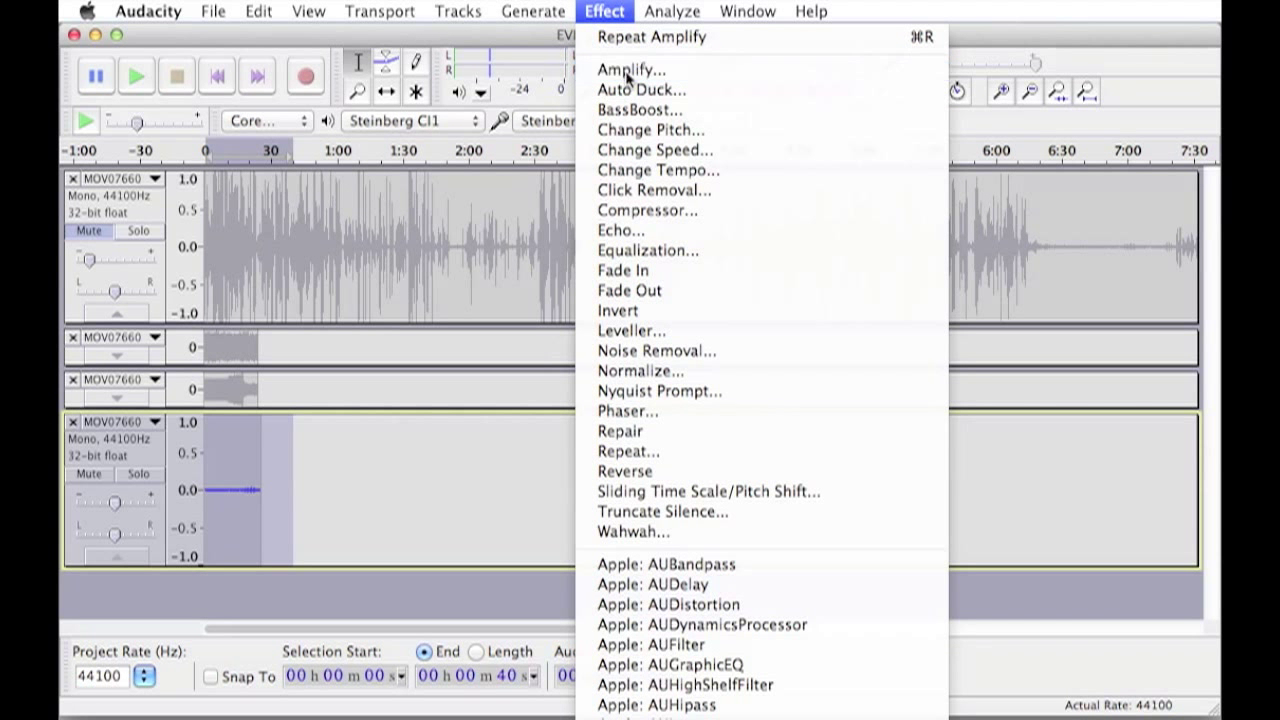
pyautogui.click(630, 70)
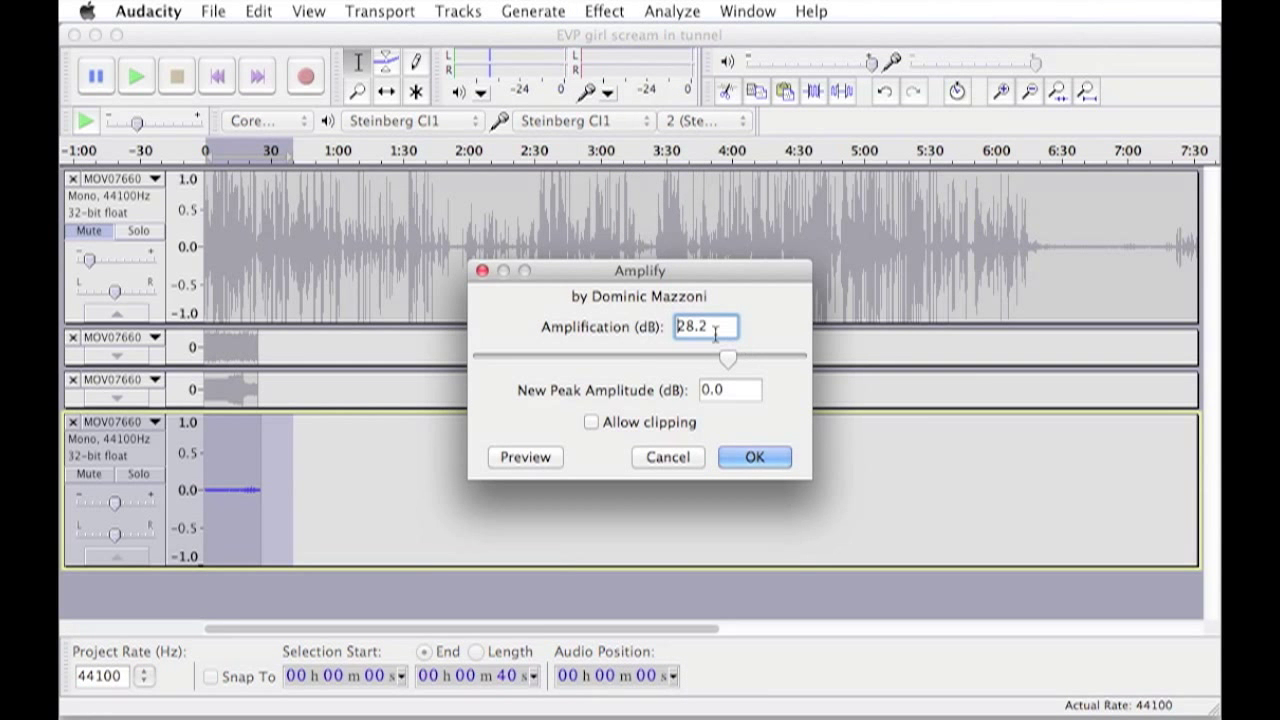
pyautogui.moveTo(728, 326); pyautogui.dragTo(659, 326)
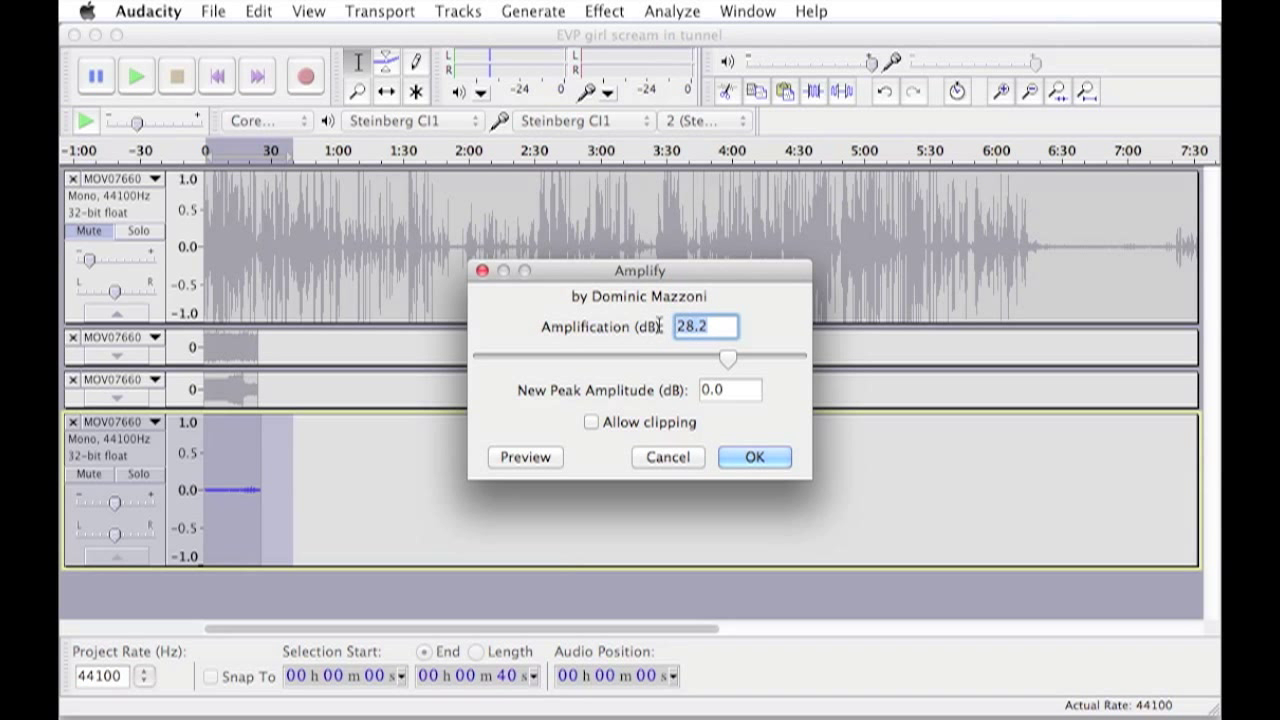
pyautogui.click(730, 357)
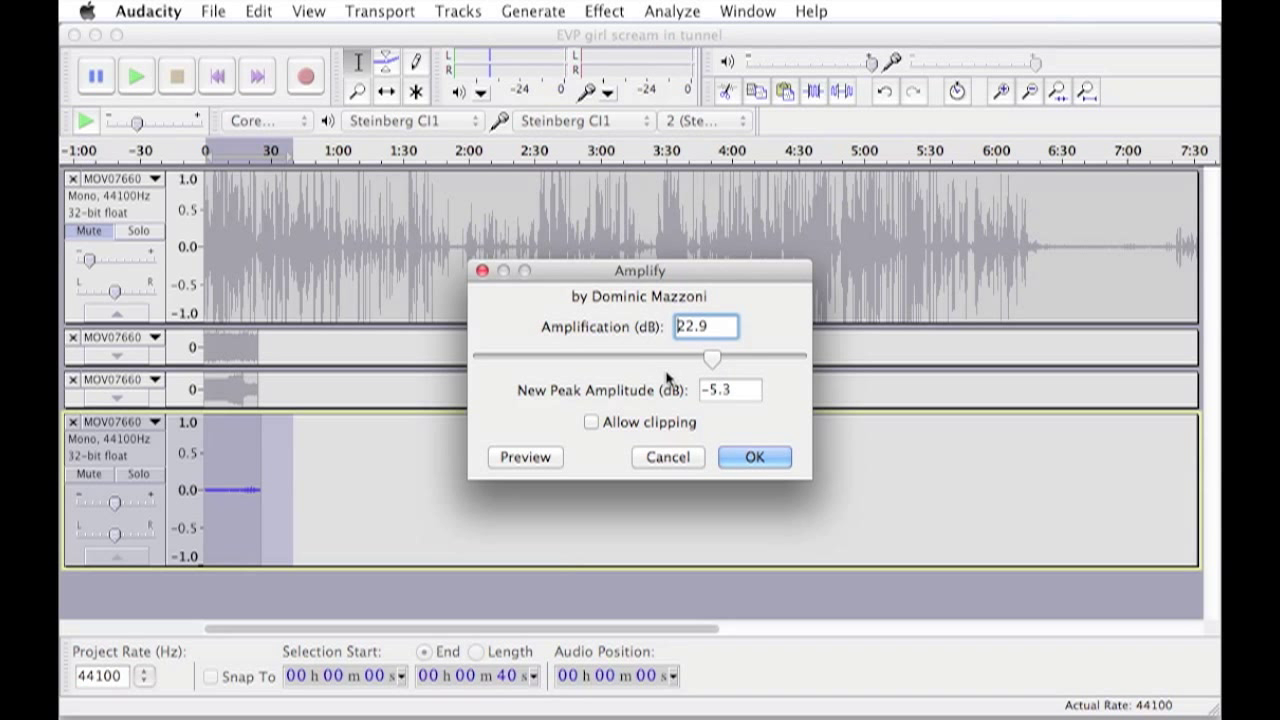
pyautogui.click(780, 468)
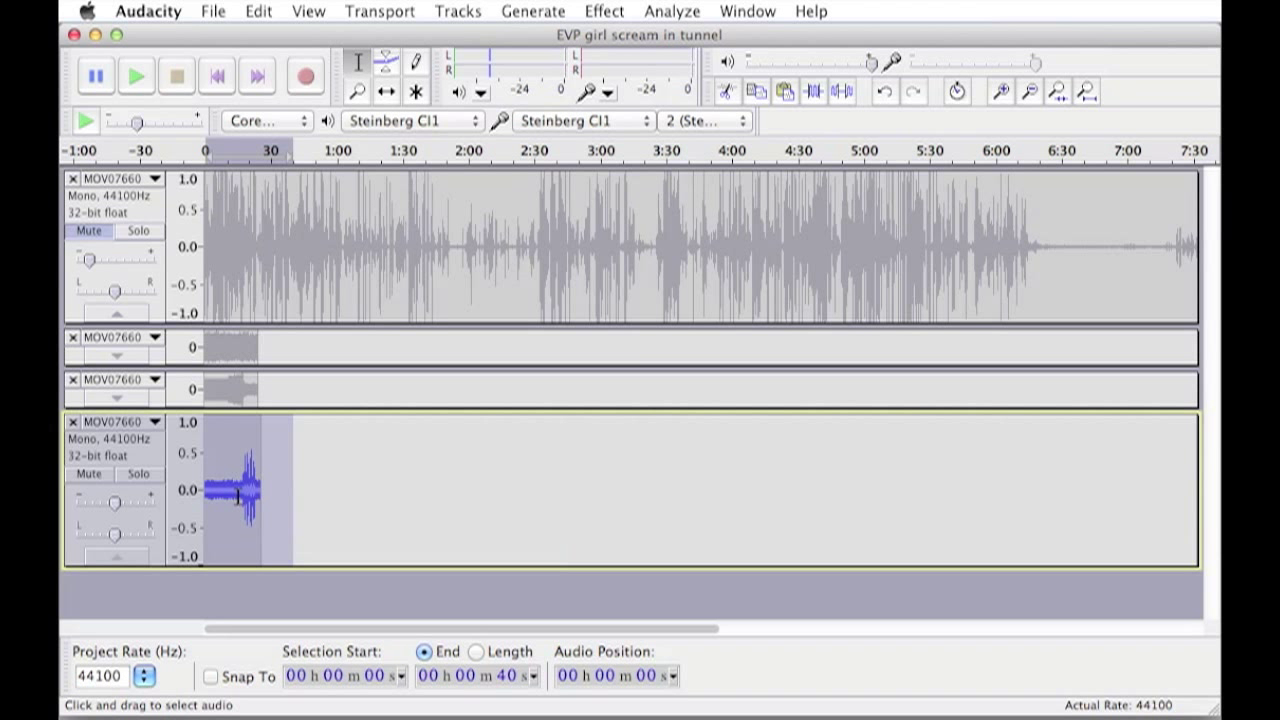
pyautogui.press('space')
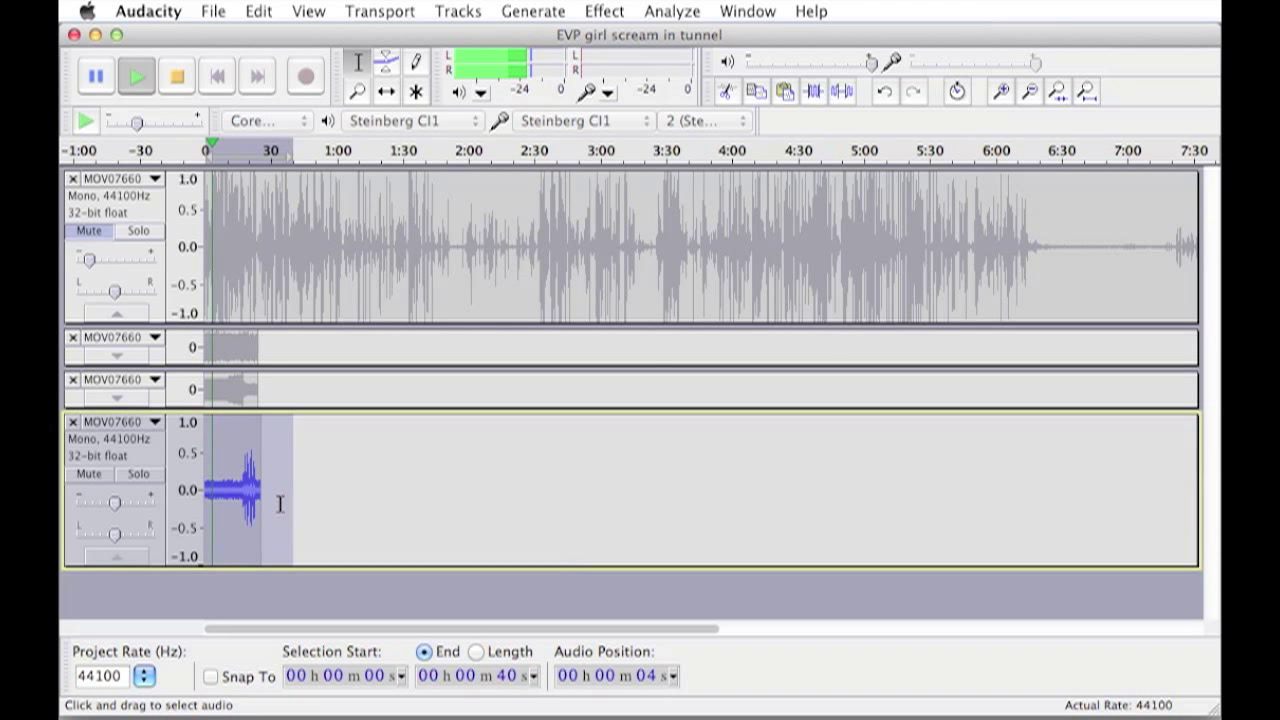
pyautogui.press('space')
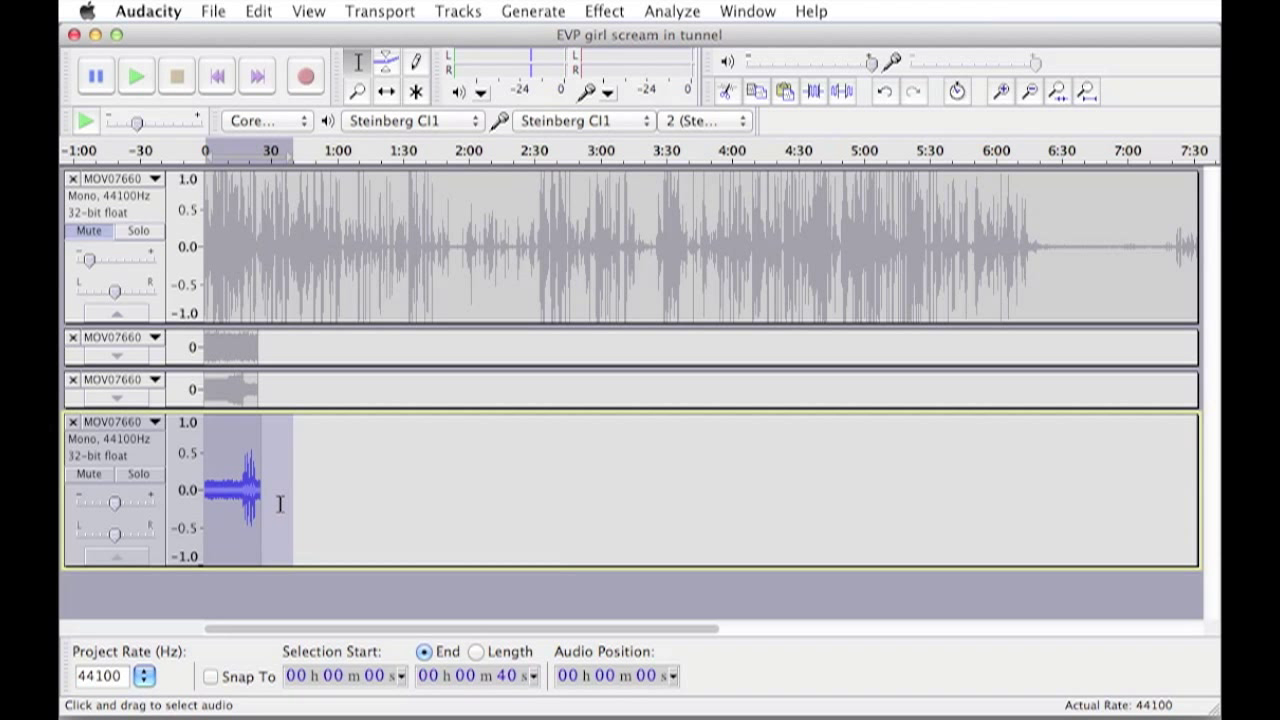
pyautogui.click(357, 540)
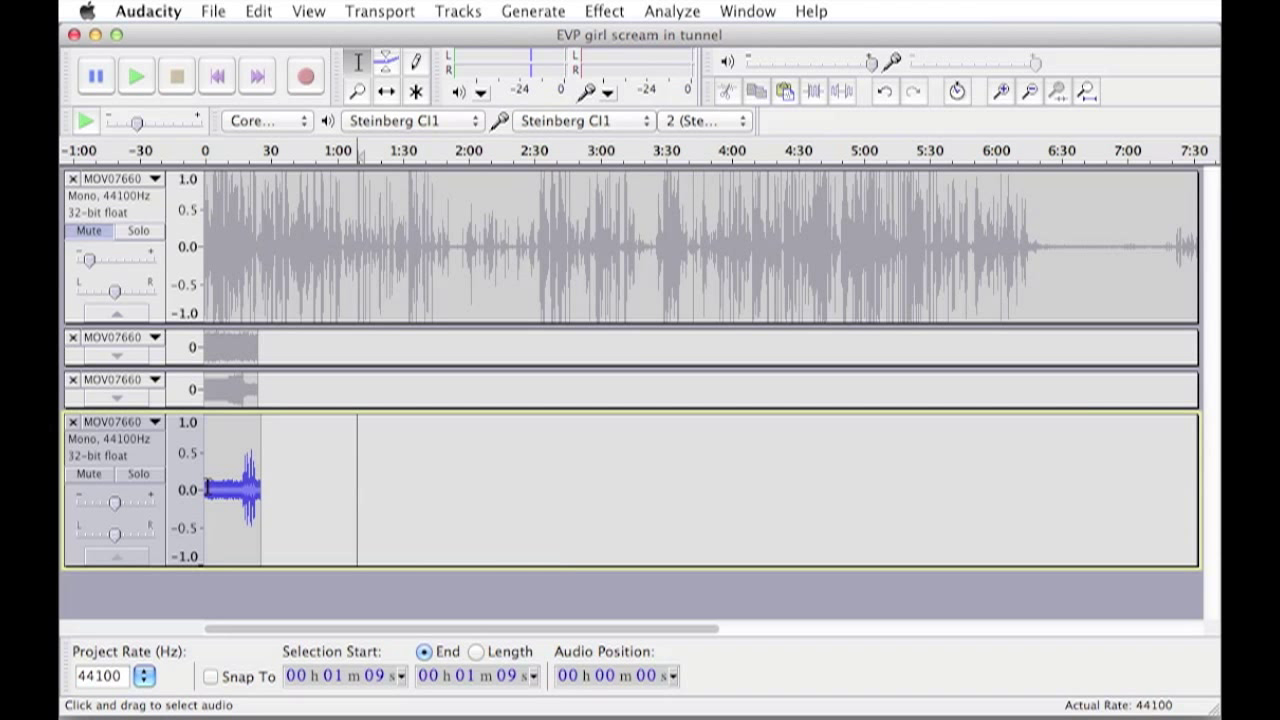
# - Get a Noise Removal noise profile from the first 6 seconds of the EVP clip
pyautogui.moveTo(204, 489); pyautogui.dragTo(216, 488)
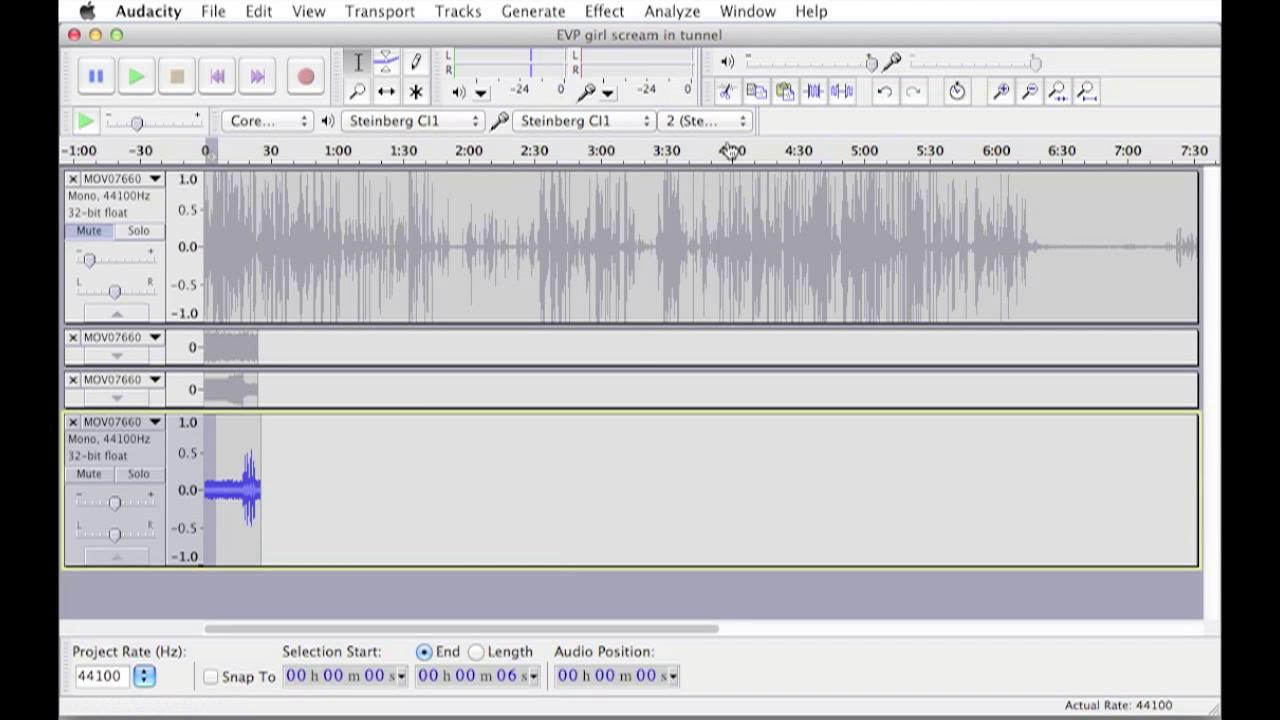
pyautogui.click(608, 12)
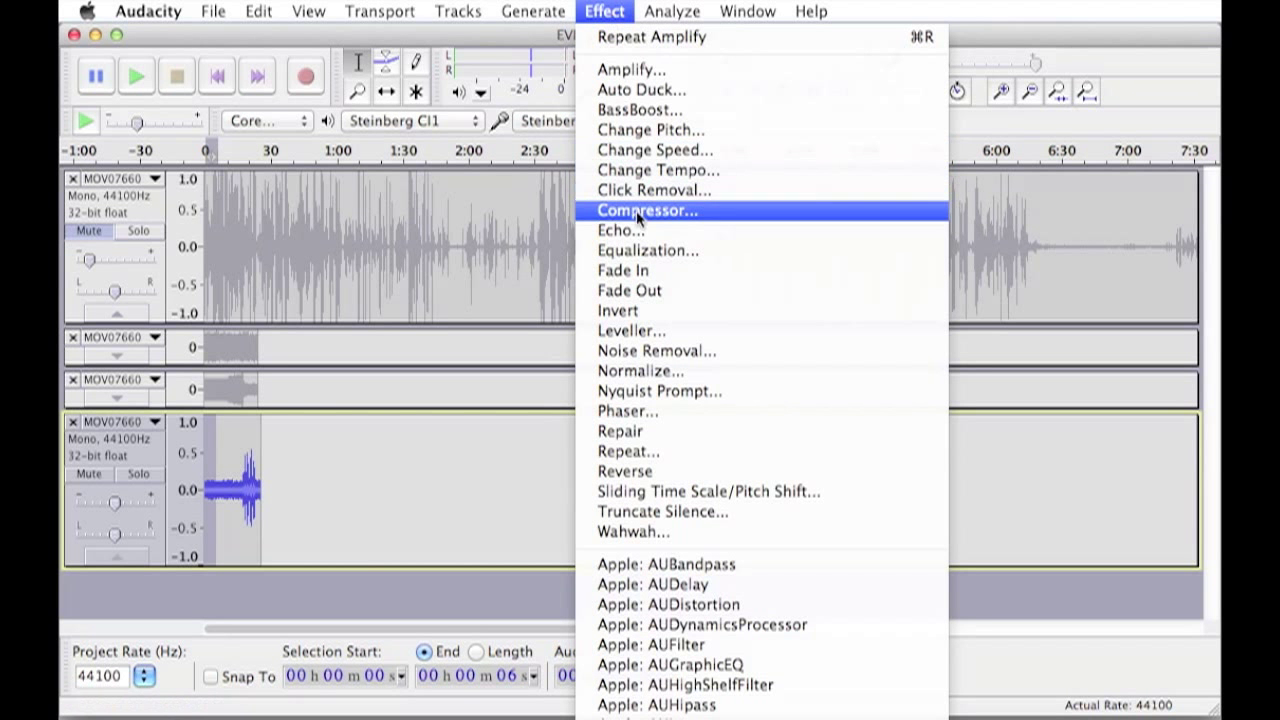
pyautogui.click(722, 350)
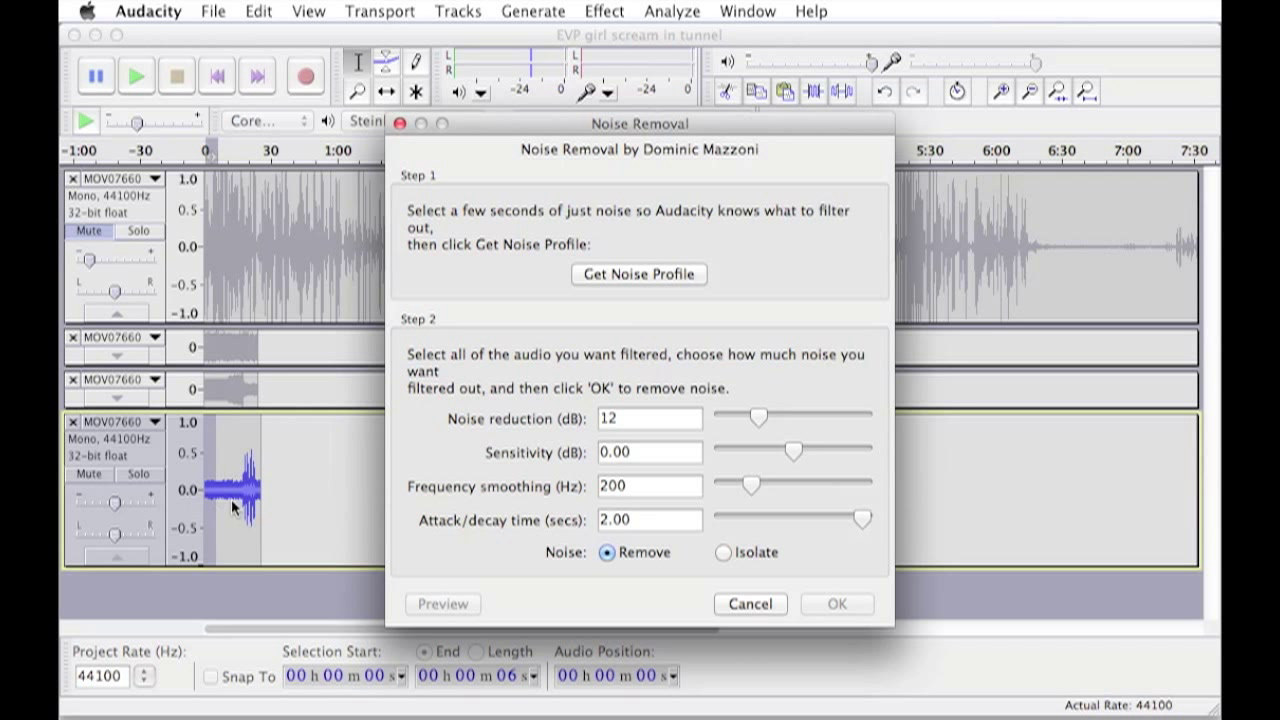
pyautogui.click(633, 273)
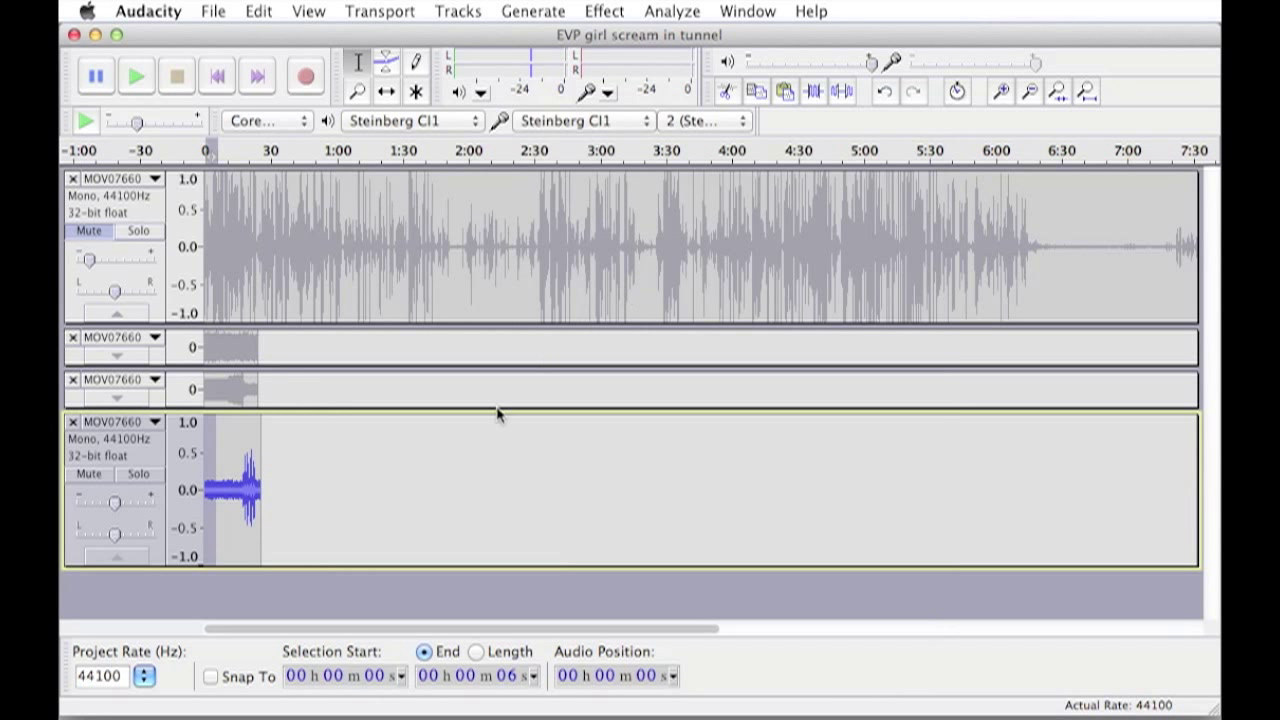
# - Preview and apply noise removal to the whole EVP clip, then listen to the cleaned result
pyautogui.press('space')
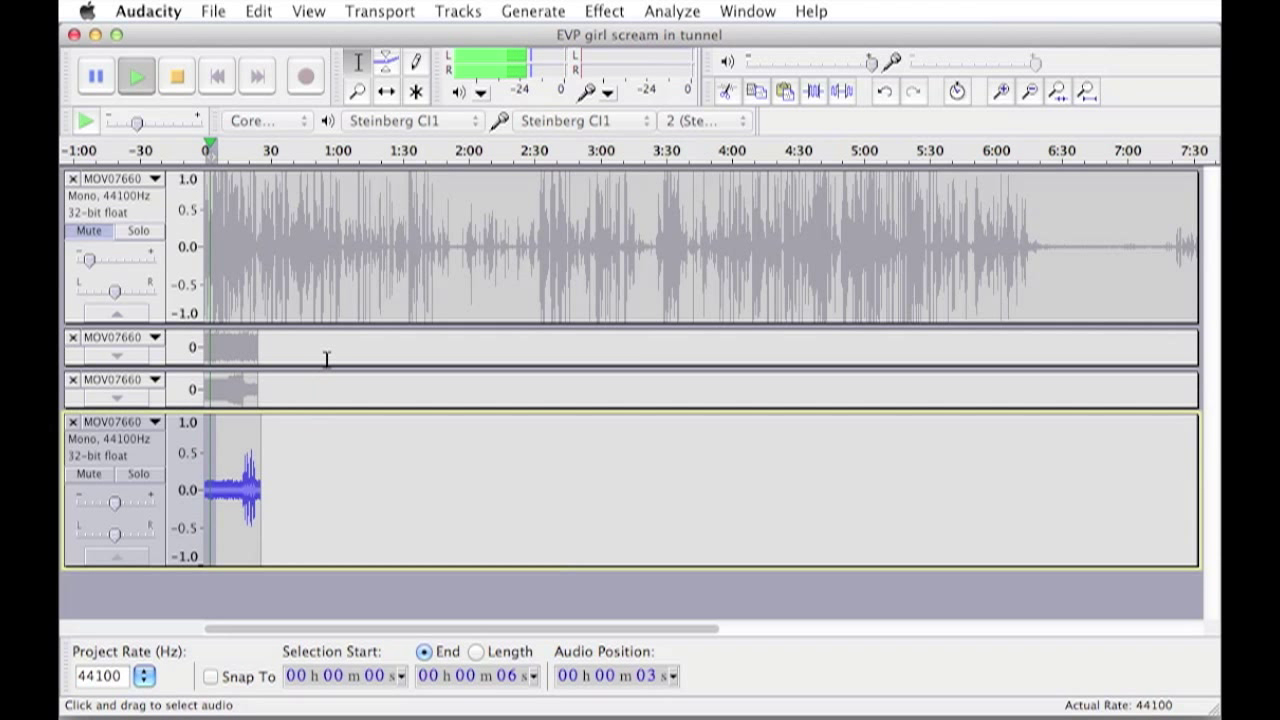
pyautogui.press('space')
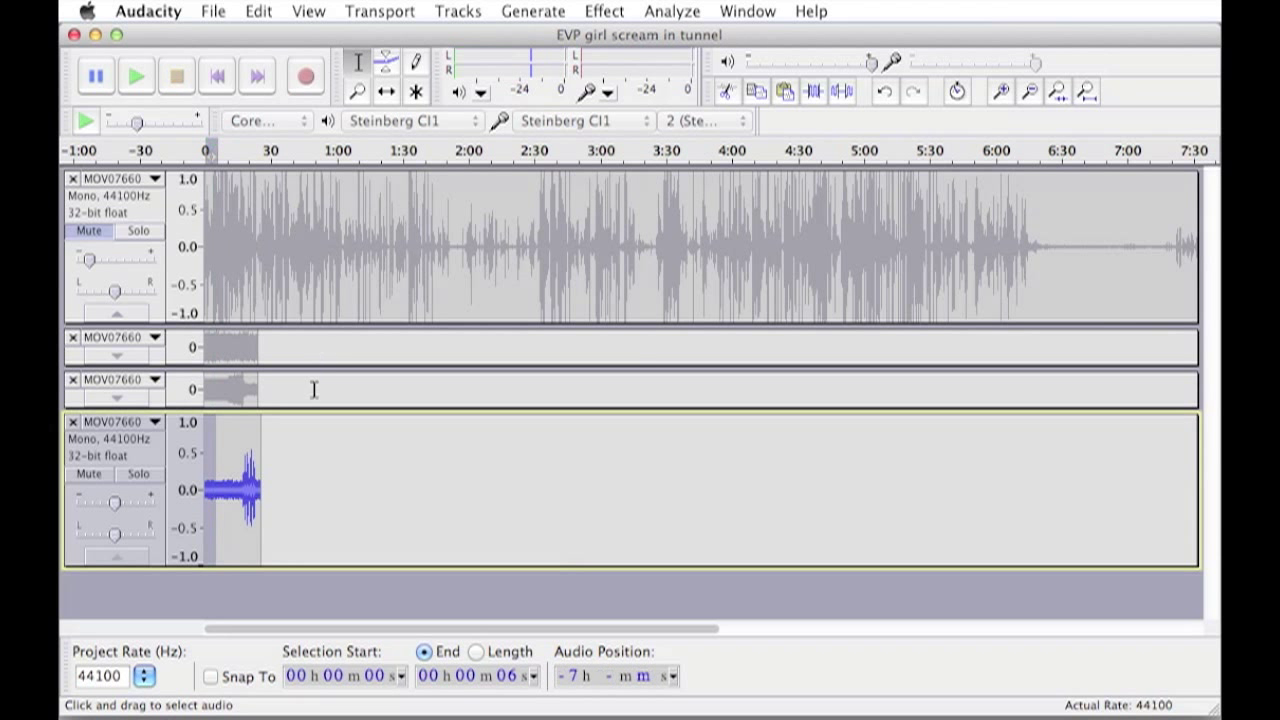
pyautogui.moveTo(281, 477); pyautogui.dragTo(183, 480)
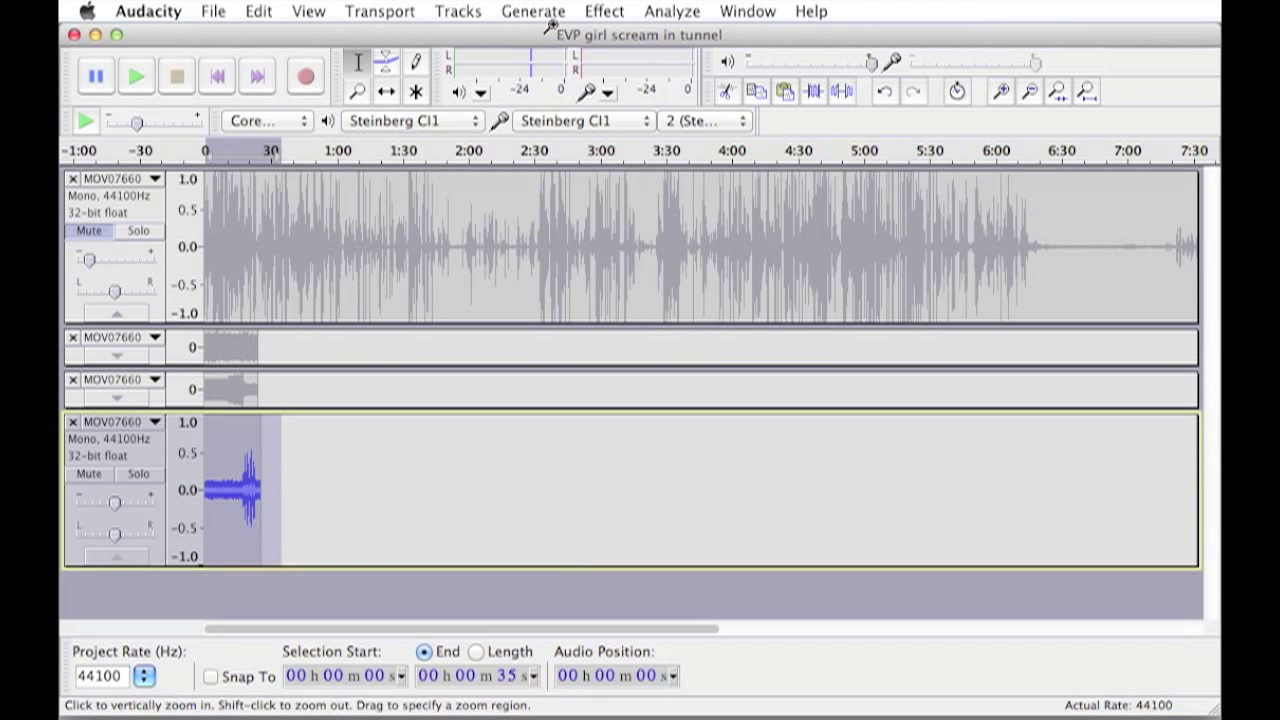
pyautogui.click(533, 12)
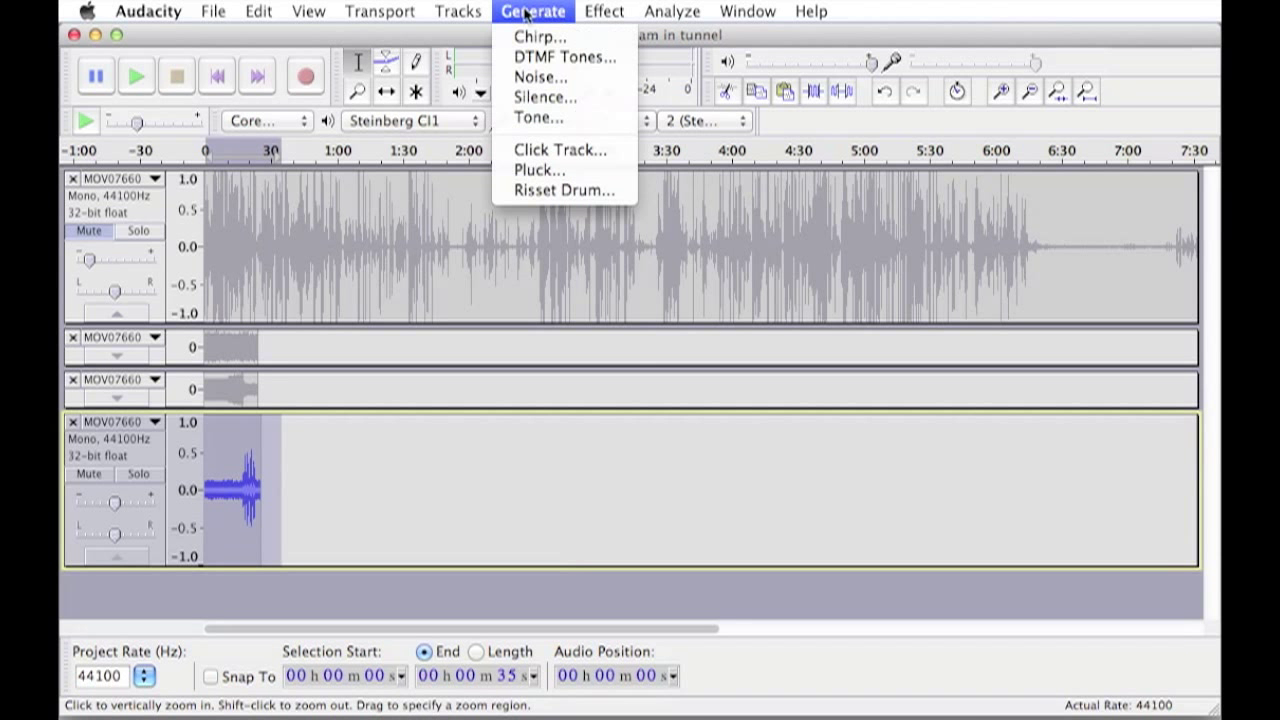
pyautogui.moveTo(604, 11)
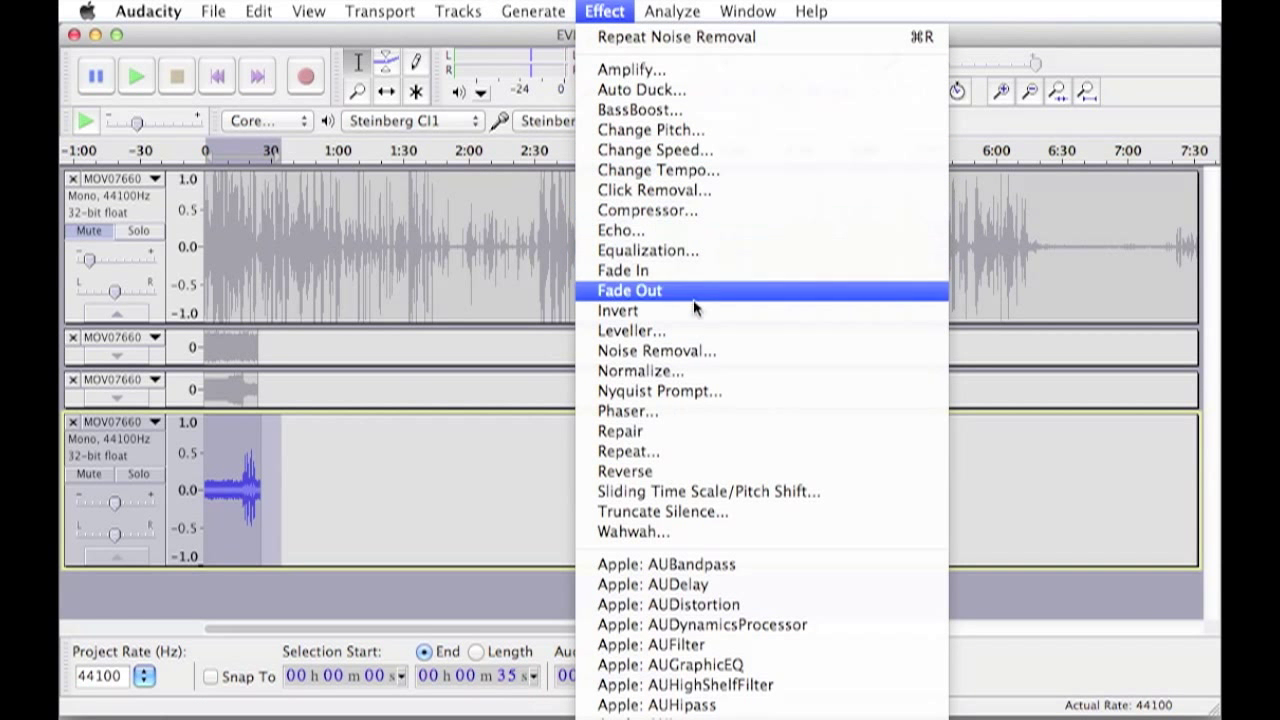
pyautogui.click(703, 355)
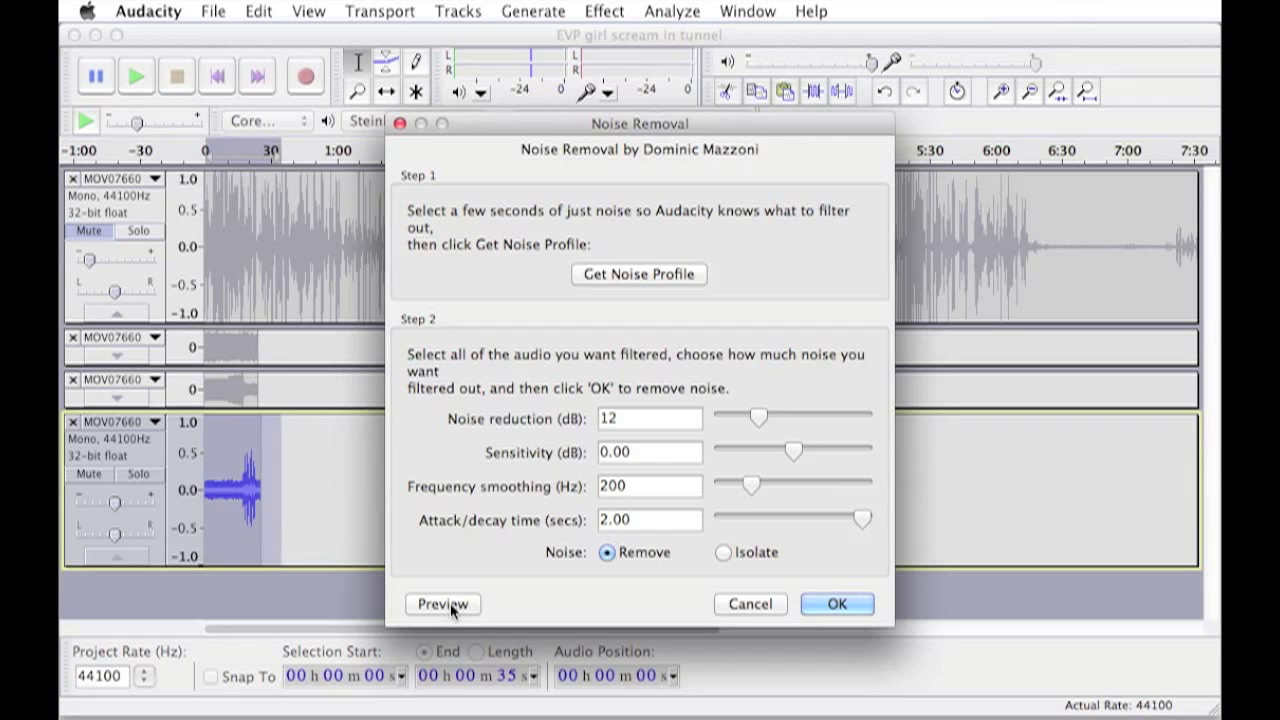
pyautogui.click(443, 604)
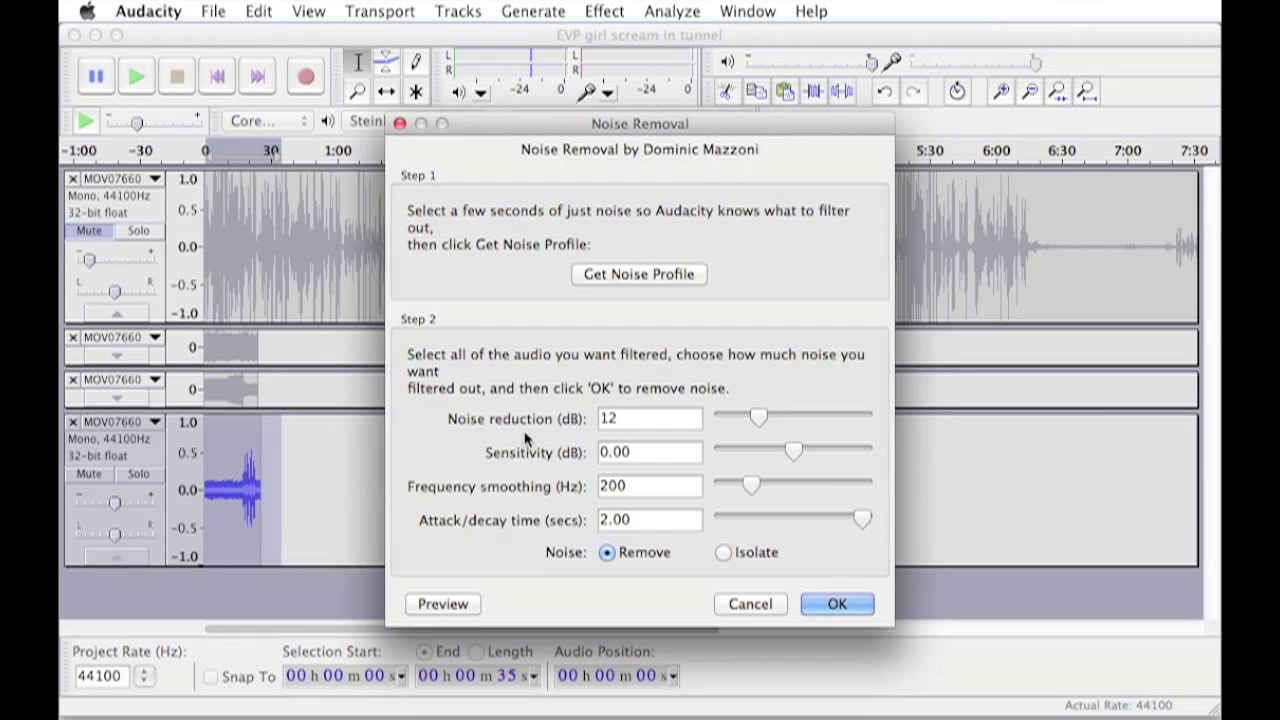
pyautogui.click(834, 604)
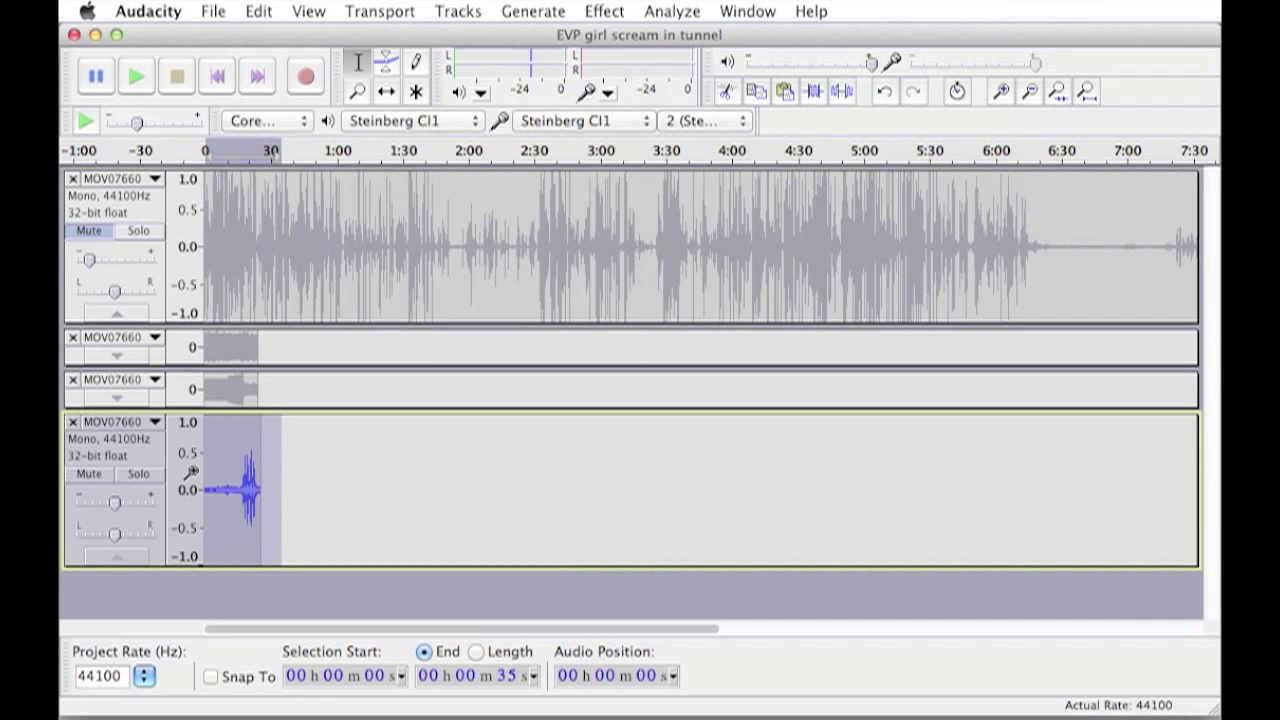
pyautogui.press('space')
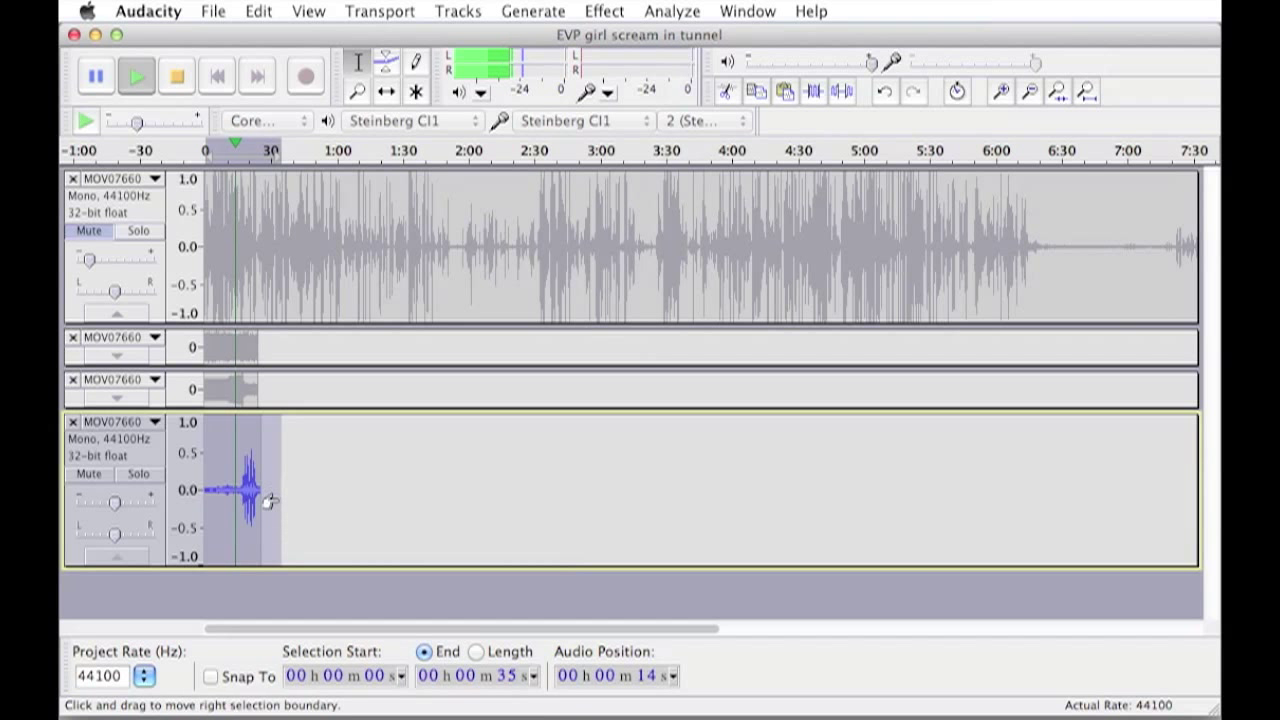
pyautogui.press('space')
# - Delete the clip after 17 s, amplify the first 25 s by about 18.9 dB, and play it
pyautogui.moveTo(242, 490); pyautogui.dragTo(270, 491)
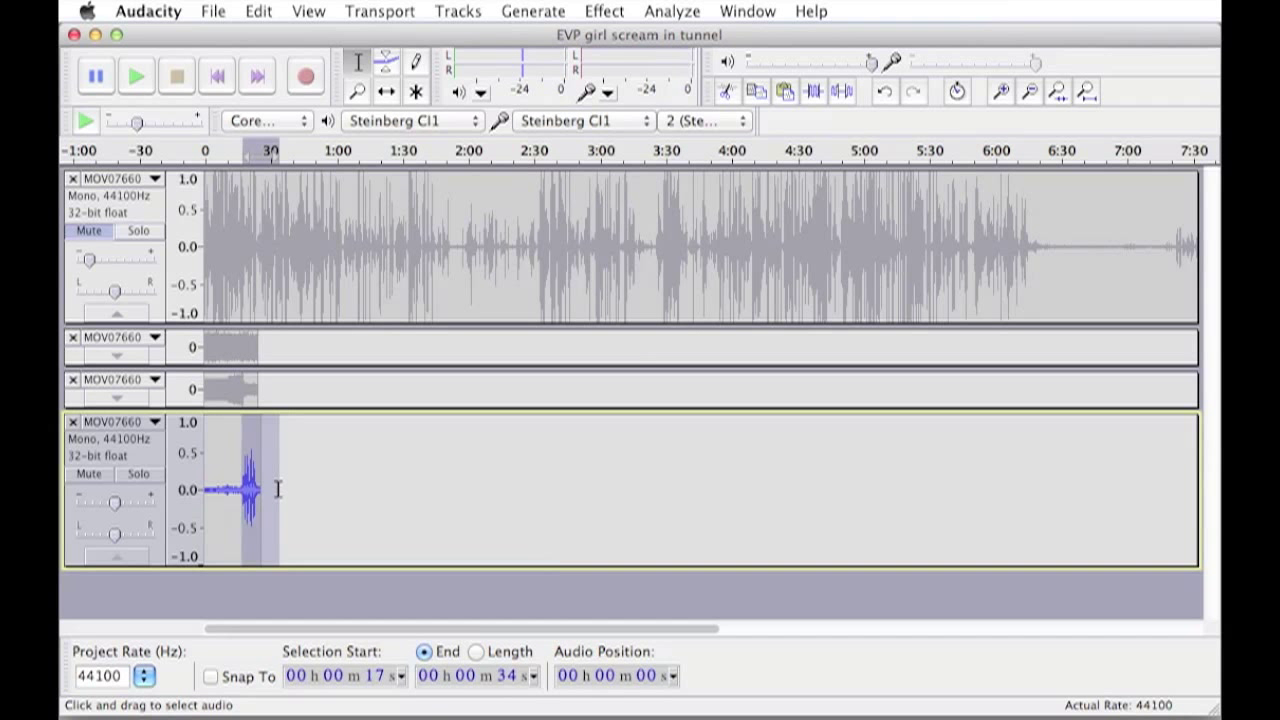
pyautogui.press('Delete')
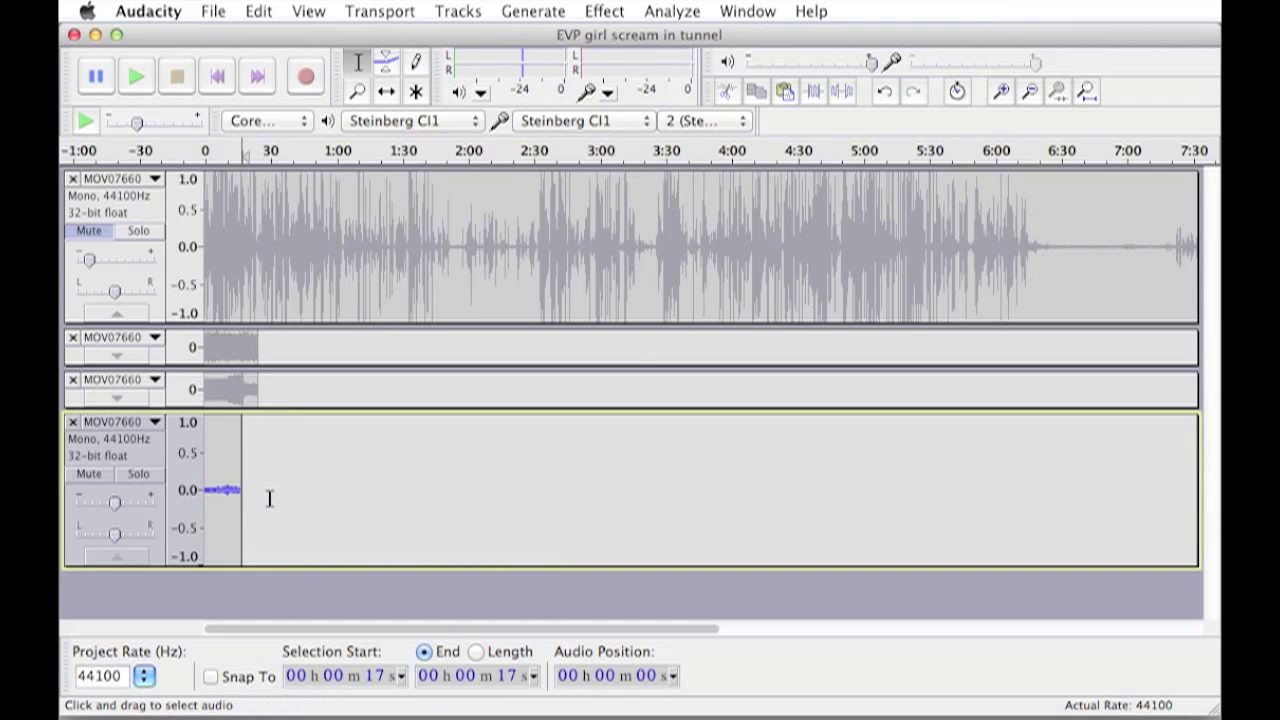
pyautogui.moveTo(256, 497); pyautogui.dragTo(200, 490)
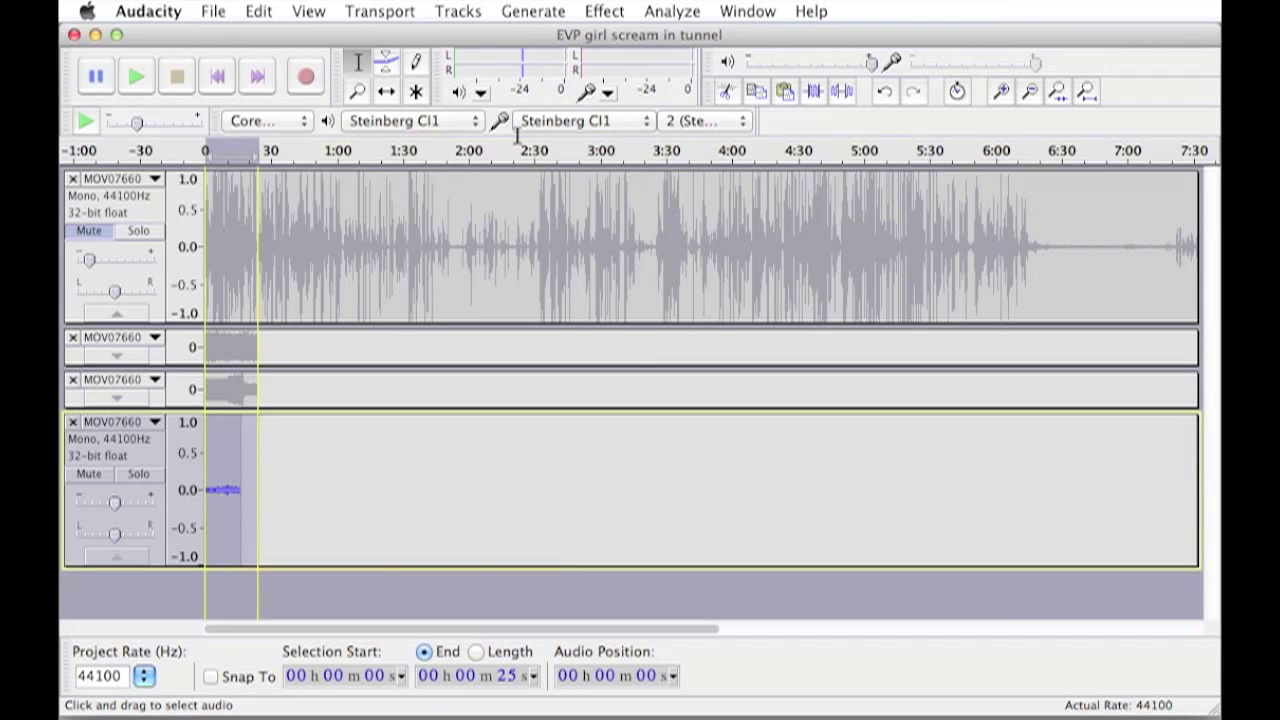
pyautogui.click(604, 11)
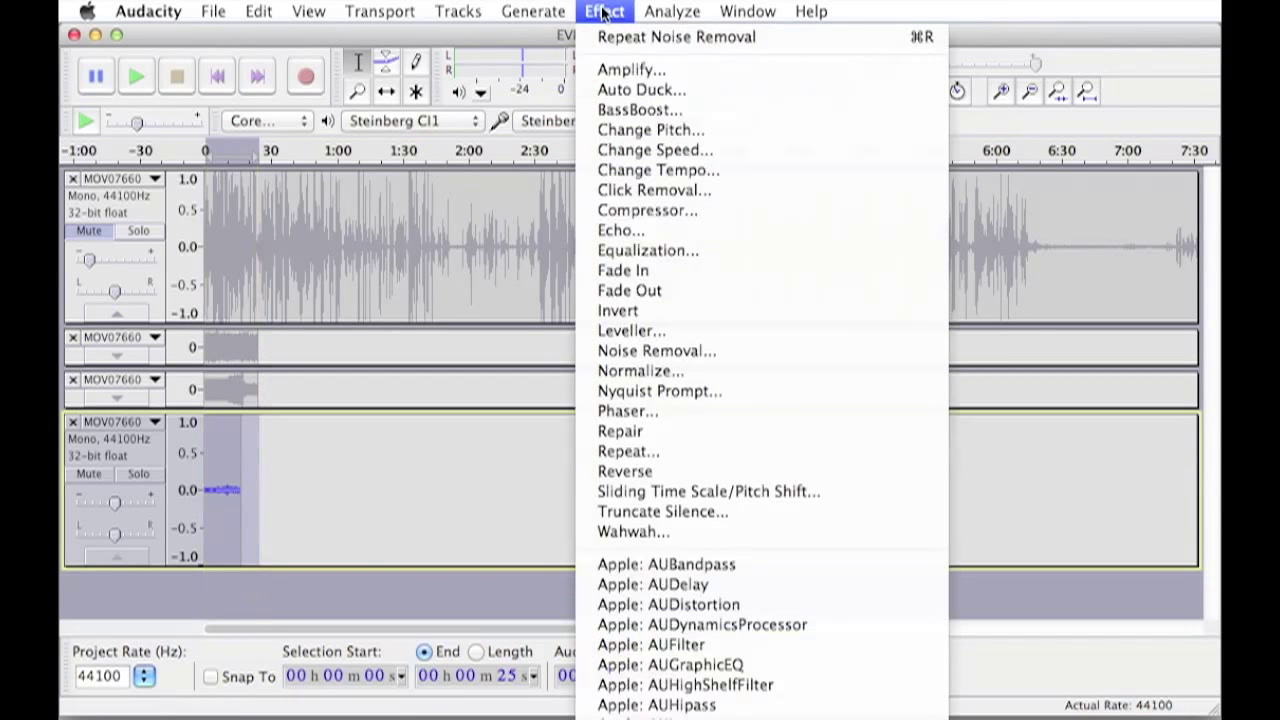
pyautogui.click(620, 69)
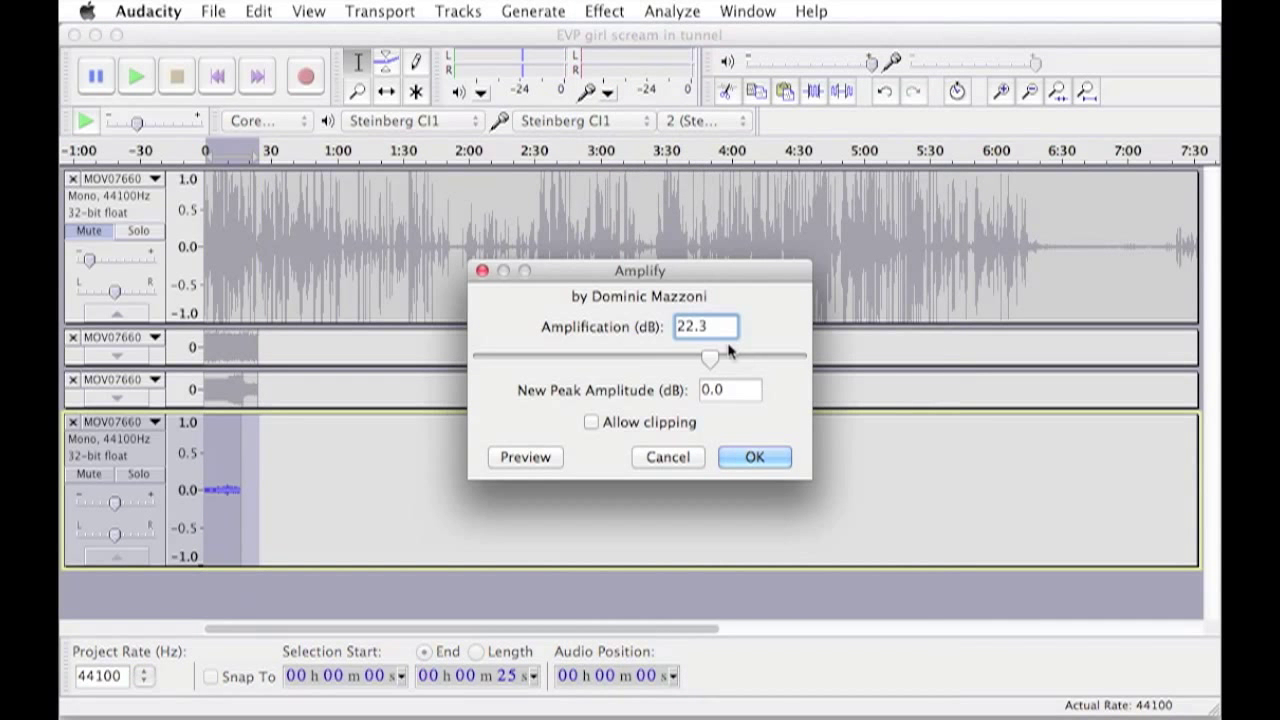
pyautogui.moveTo(708, 359); pyautogui.dragTo(695, 356)
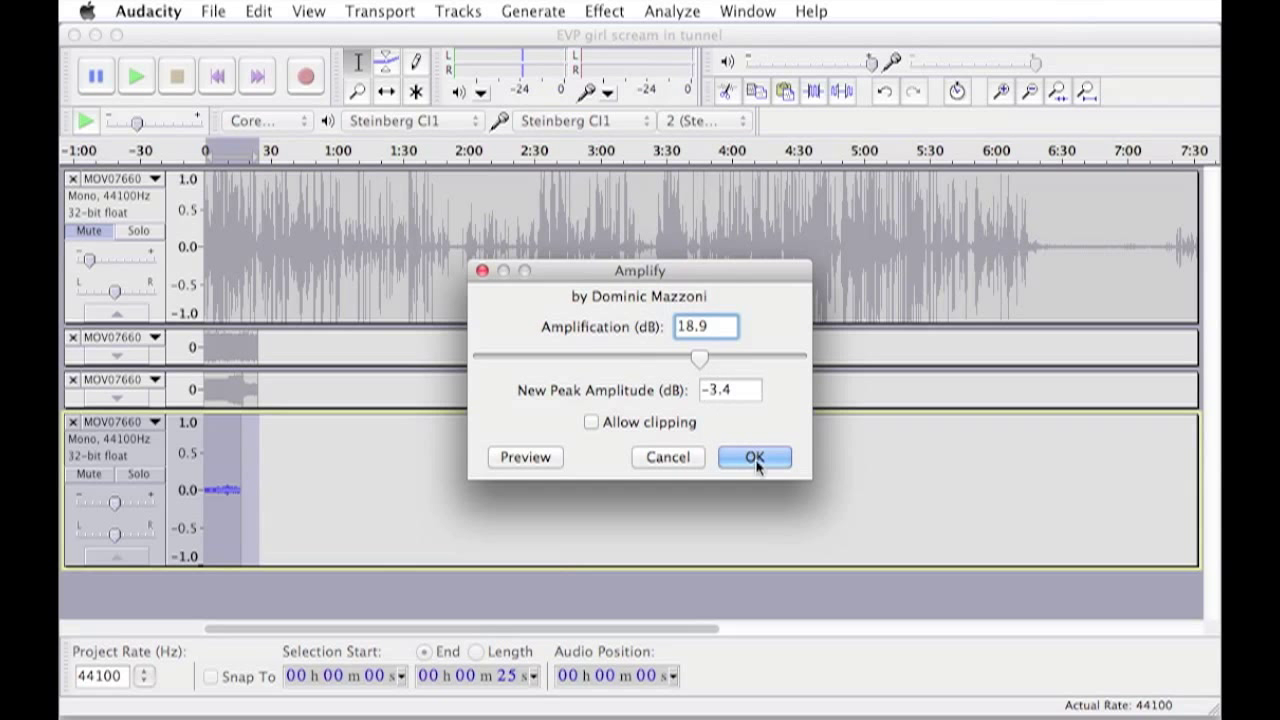
pyautogui.press('BackSpace')
pyautogui.press('BackSpace')
pyautogui.press('Return')
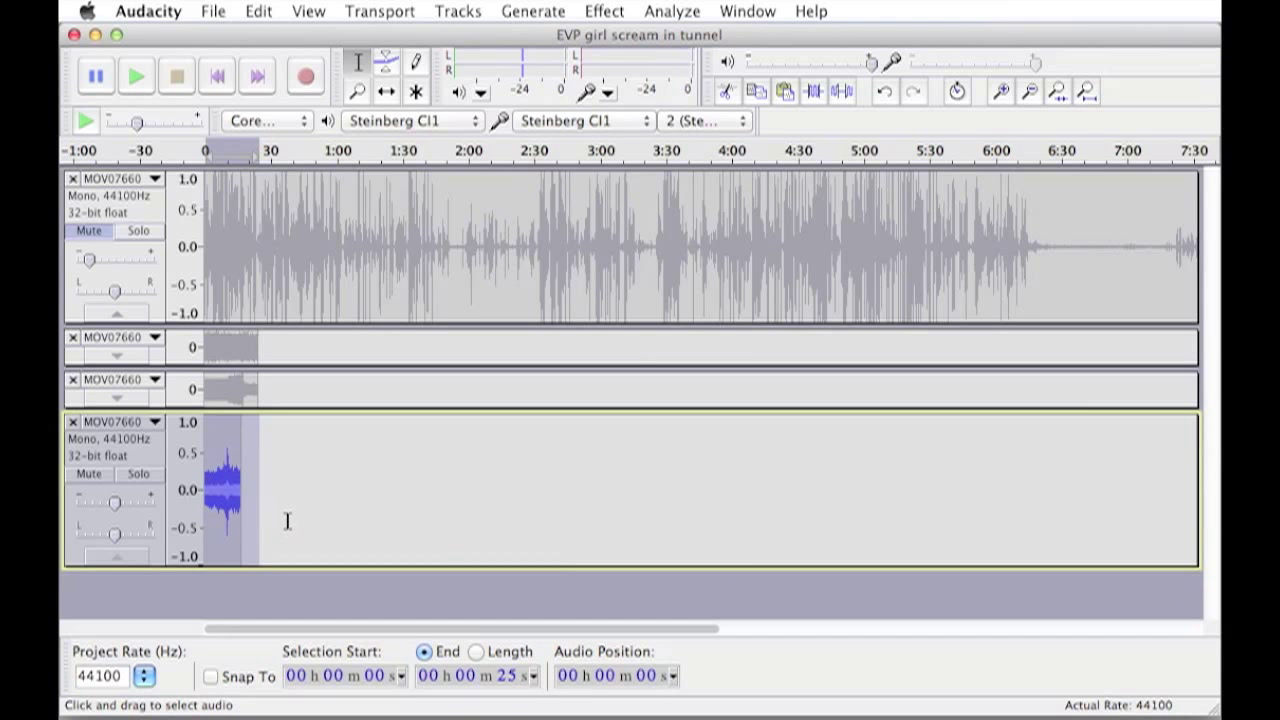
pyautogui.press('space')
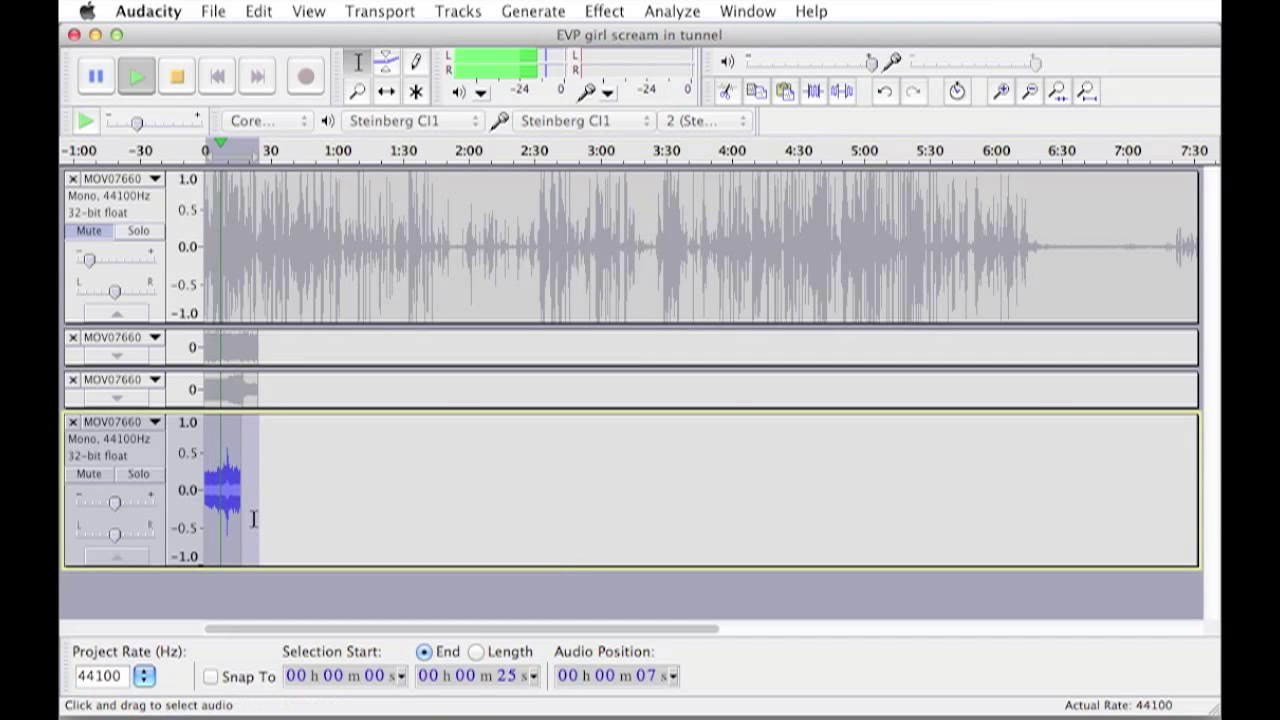
pyautogui.press('space')
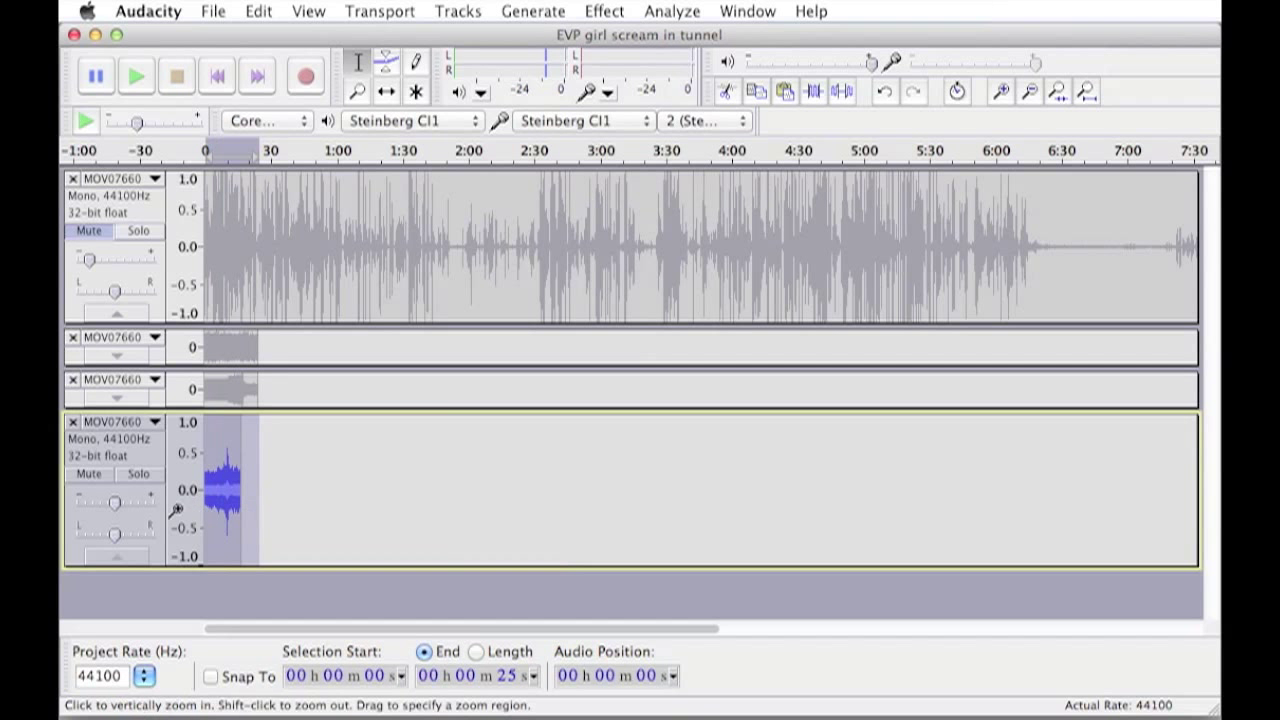
# - Capture a noise profile from the first 4 seconds of the bottom clip and play it once
pyautogui.moveTo(212, 488); pyautogui.dragTo(204, 489)
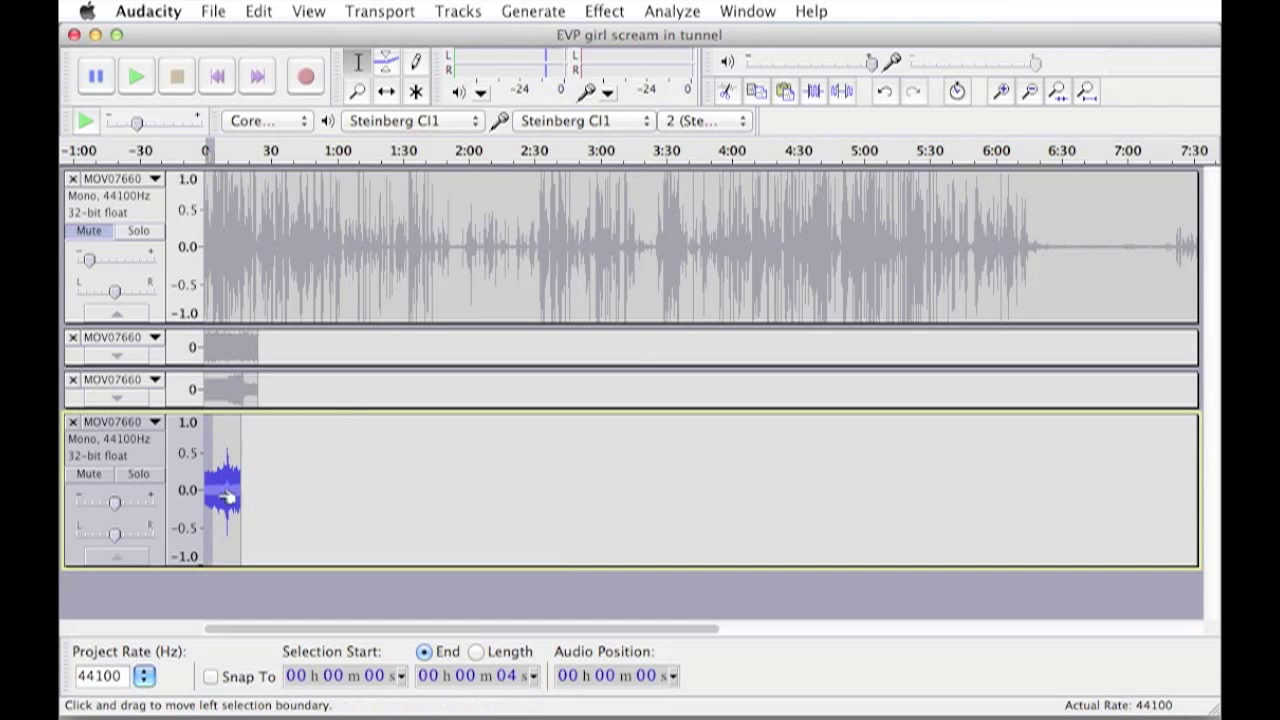
pyautogui.click(604, 12)
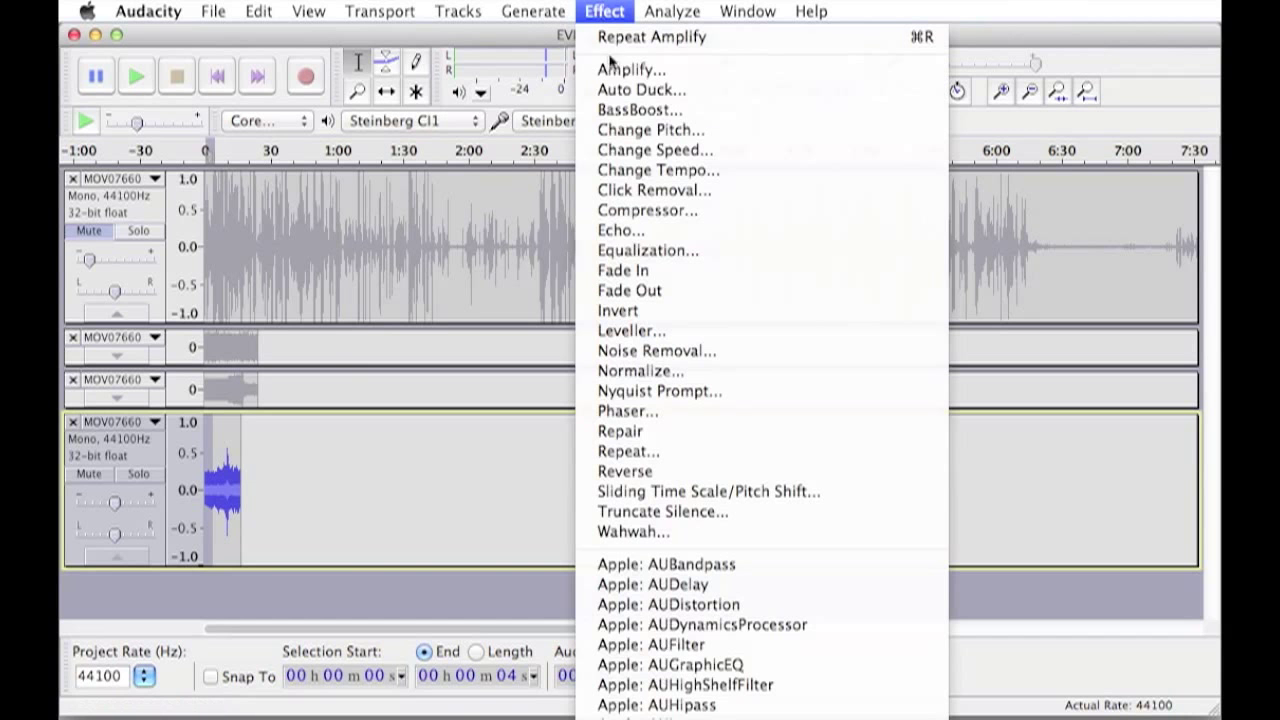
pyautogui.click(709, 351)
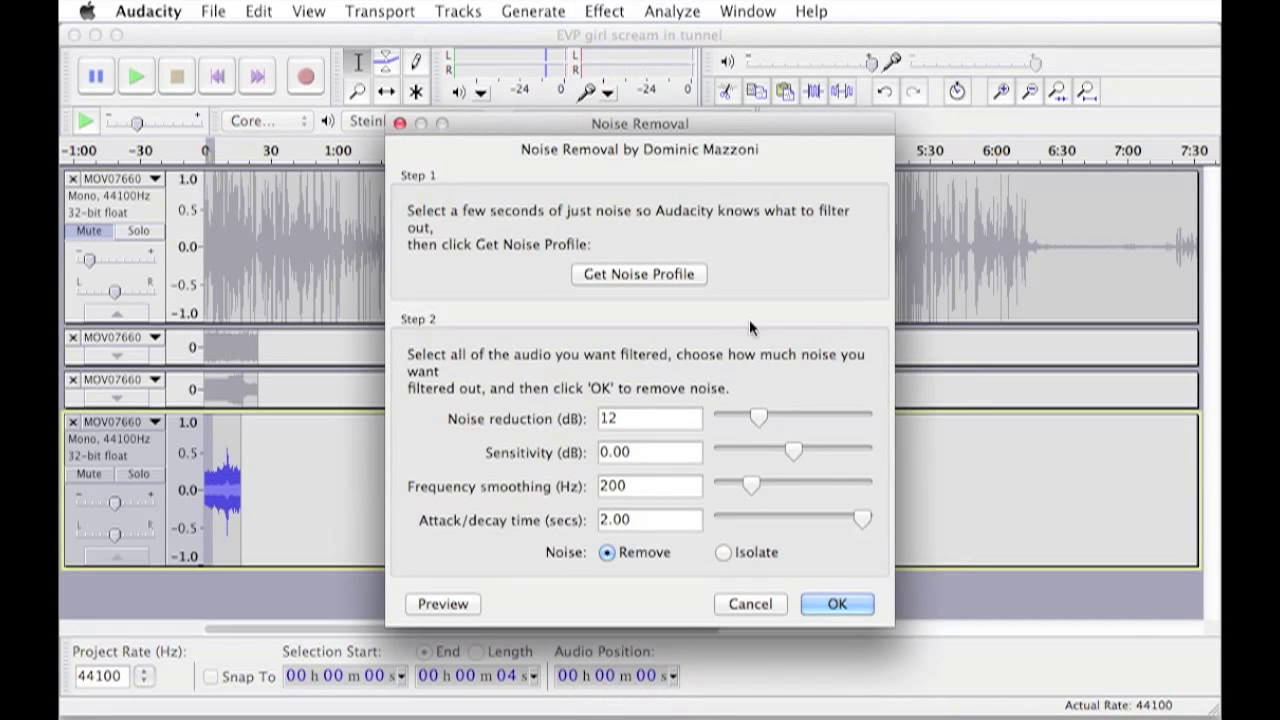
pyautogui.click(650, 276)
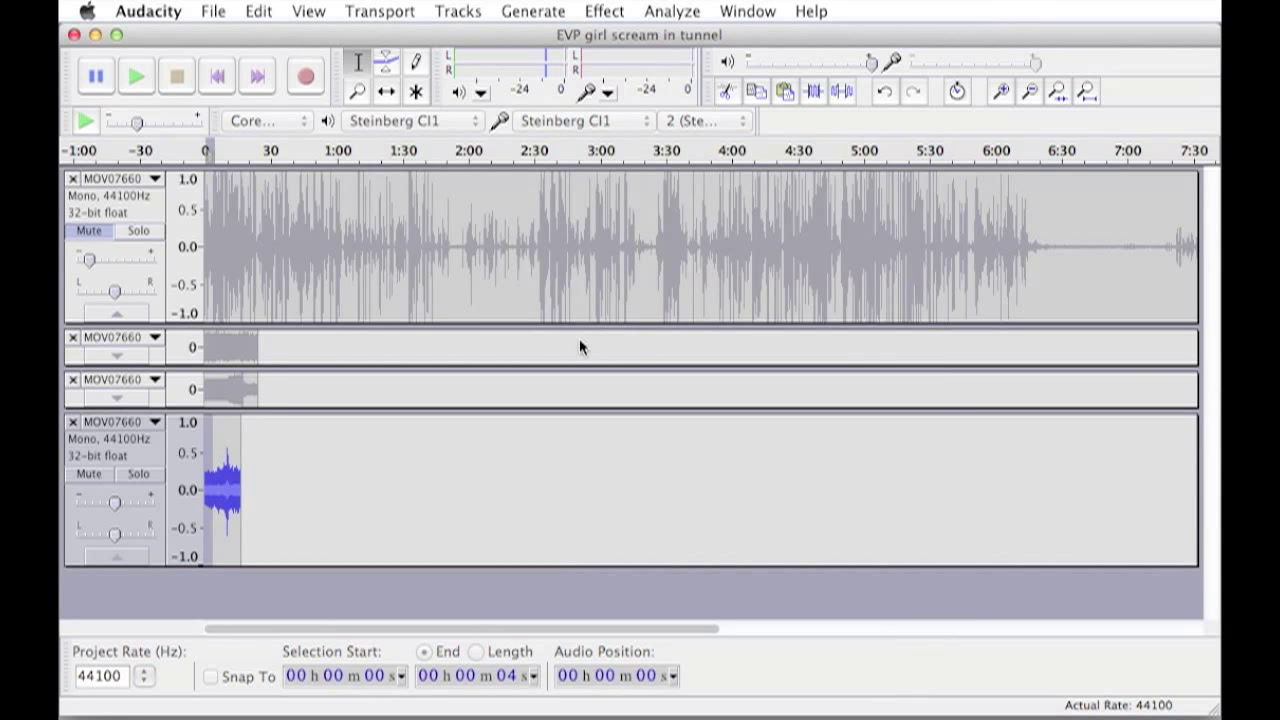
pyautogui.press('space')
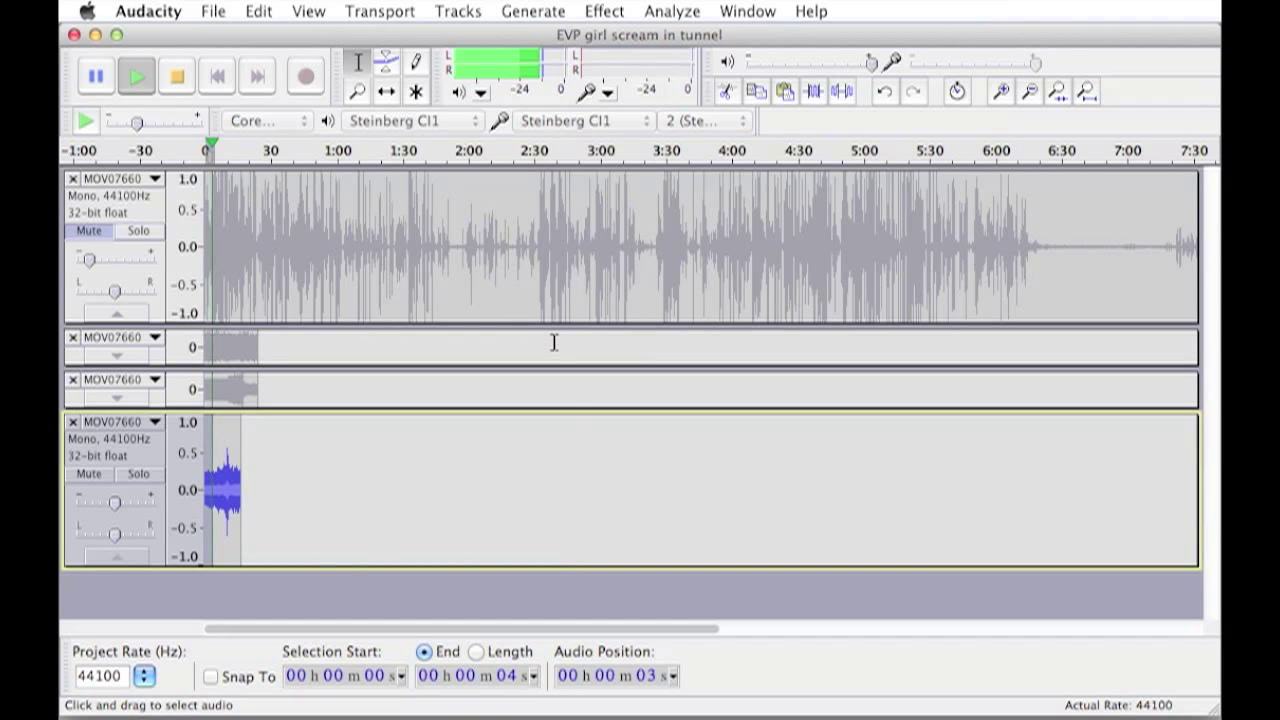
pyautogui.press('space')
pyautogui.click(604, 11)
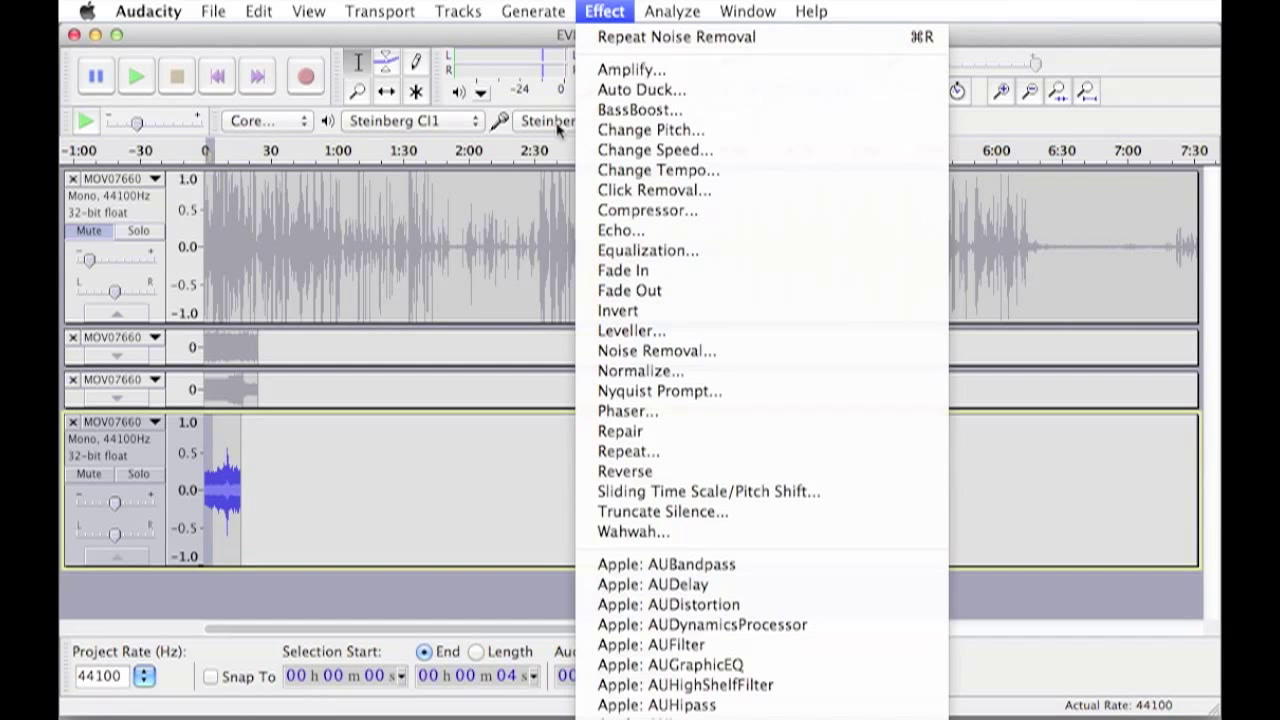
pyautogui.click(380, 522)
pyautogui.click(390, 502)
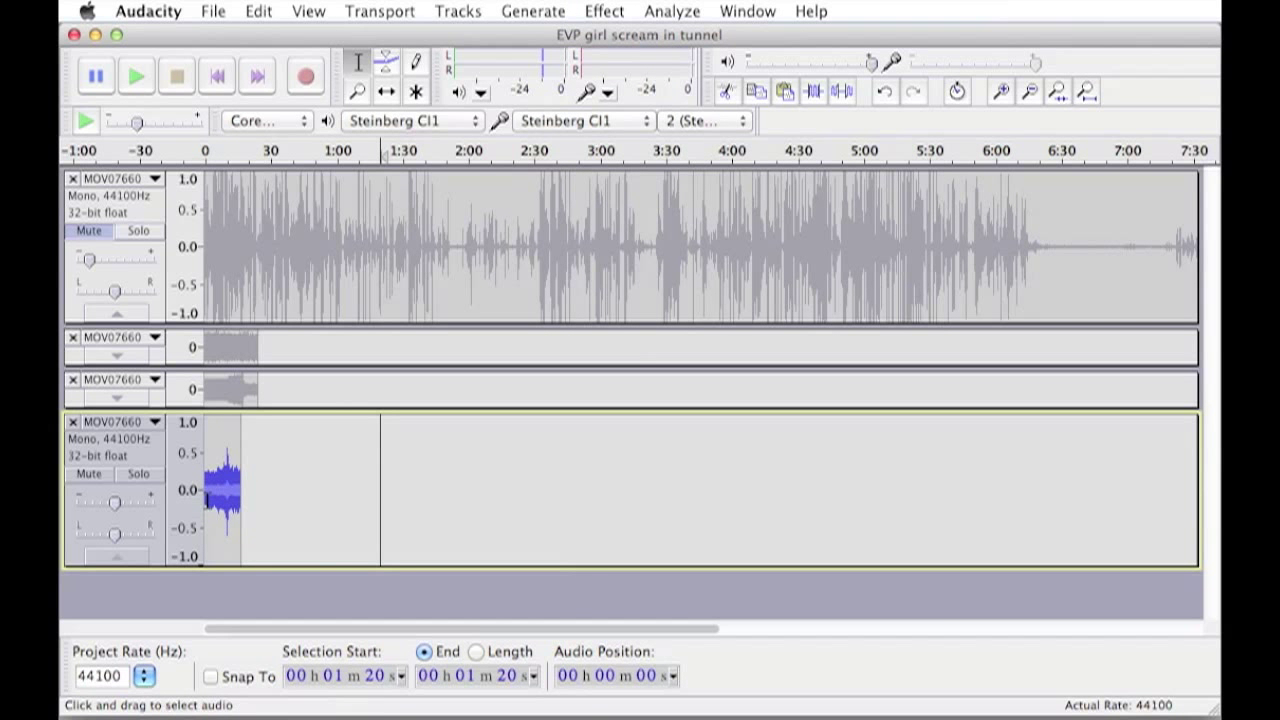
# - Noise-reduce the first 32 seconds of the bottom track at 11 dB instead of 12, previewing first
pyautogui.keyDown('shift'); pyautogui.click(214, 490); pyautogui.keyUp('shift')
pyautogui.moveTo(272, 485); pyautogui.dragTo(200, 477)
pyautogui.click(602, 12)
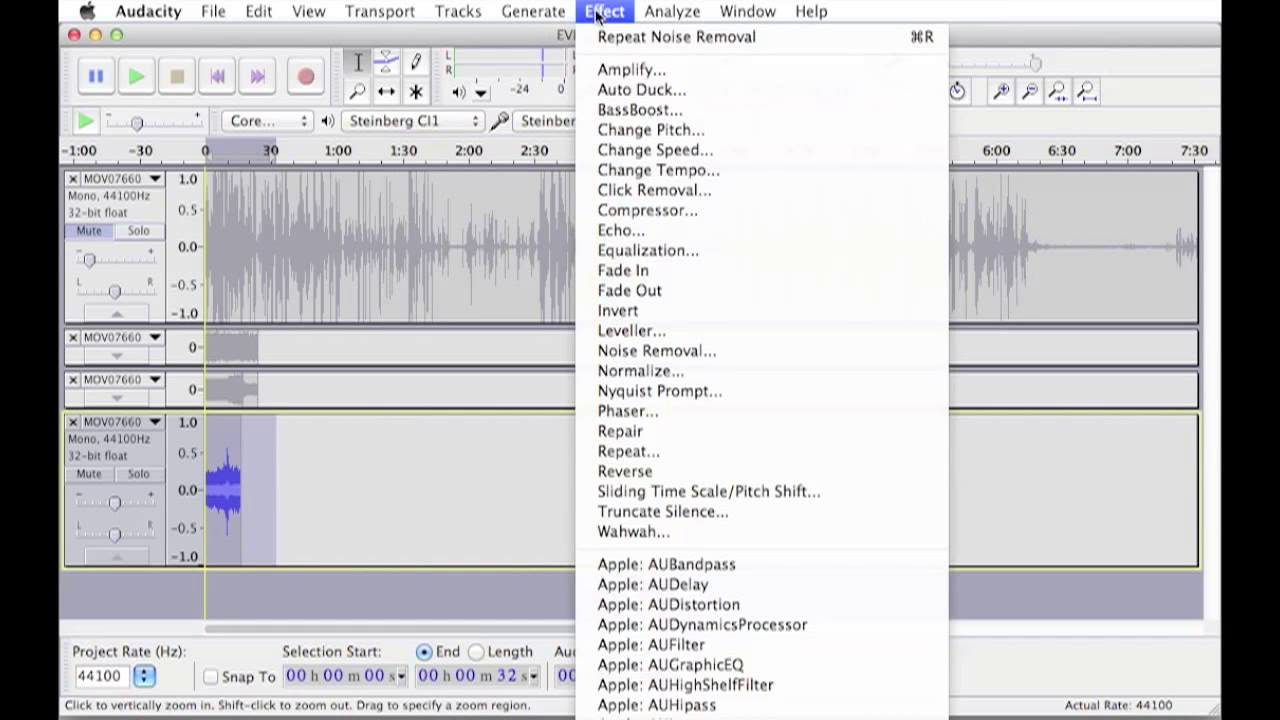
pyautogui.click(714, 351)
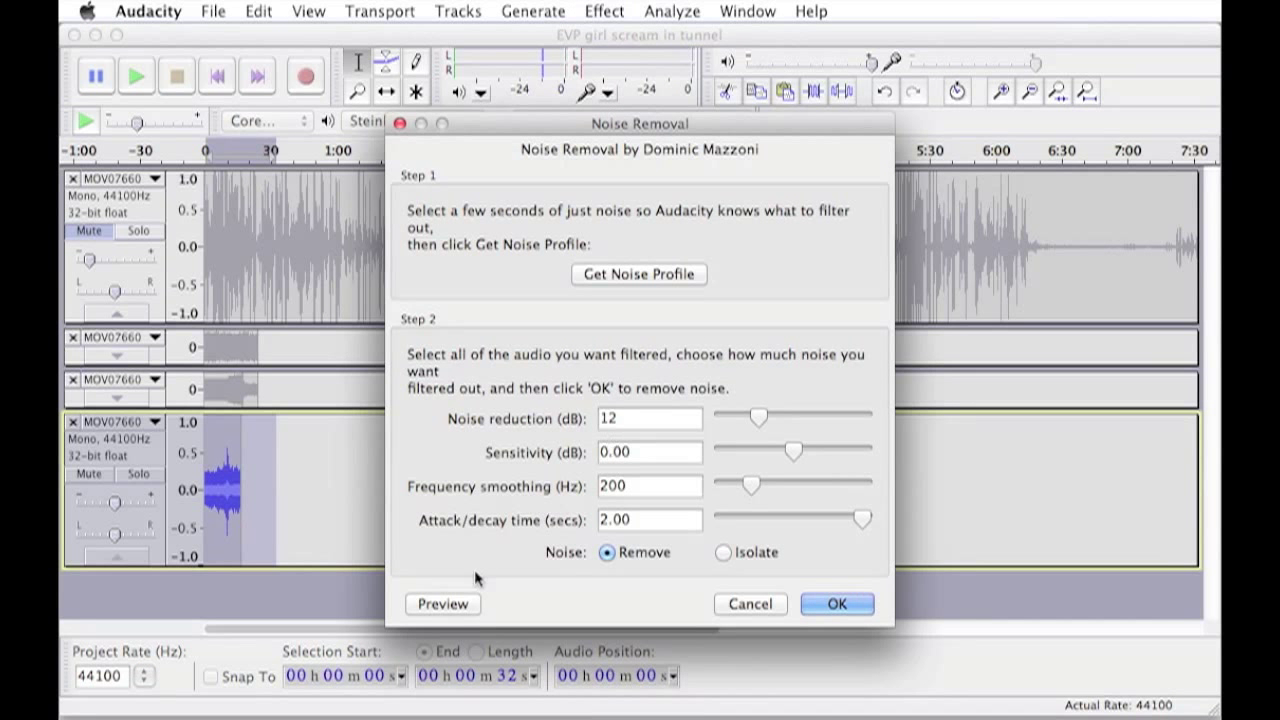
pyautogui.click(463, 605)
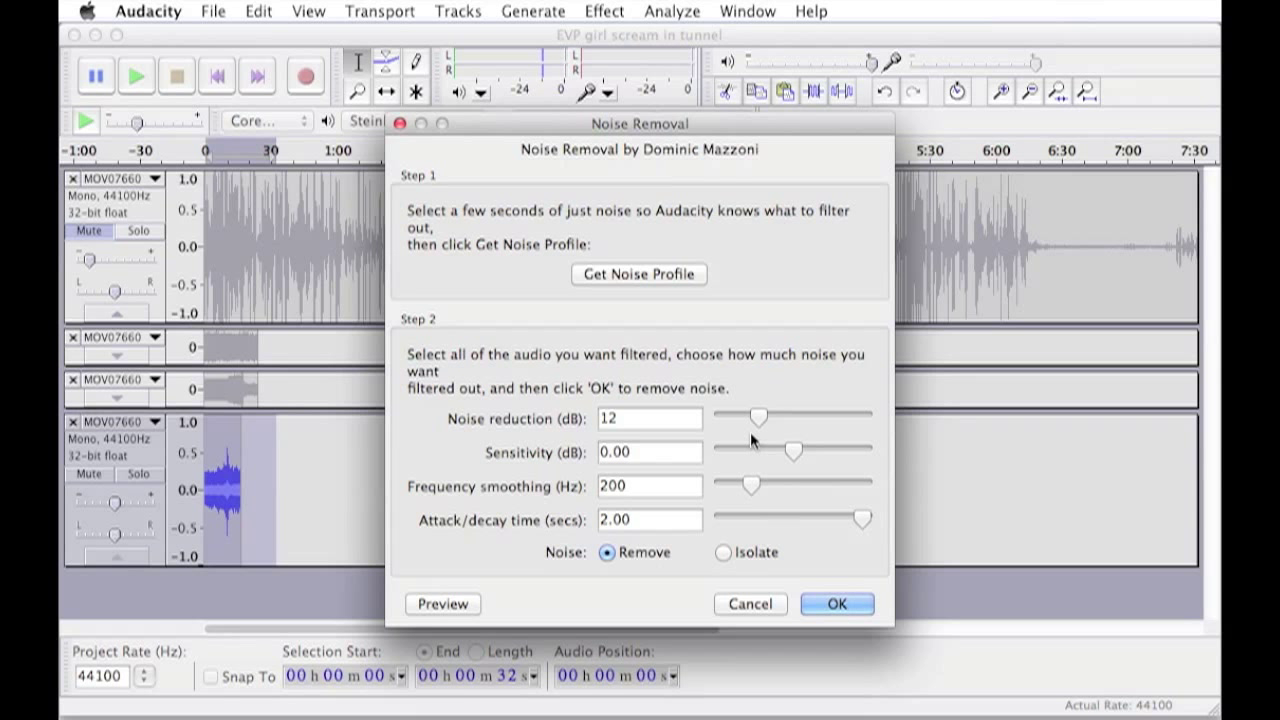
pyautogui.moveTo(757, 421); pyautogui.dragTo(755, 421)
pyautogui.click(455, 605)
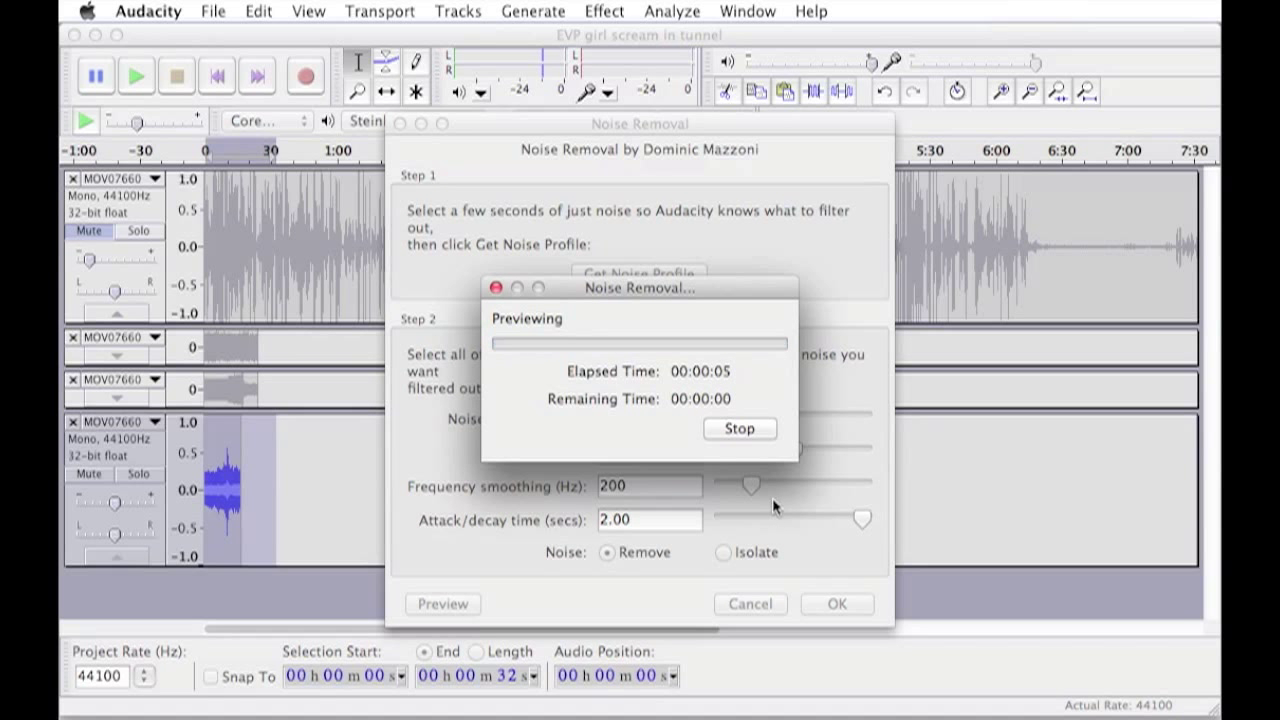
pyautogui.click(822, 601)
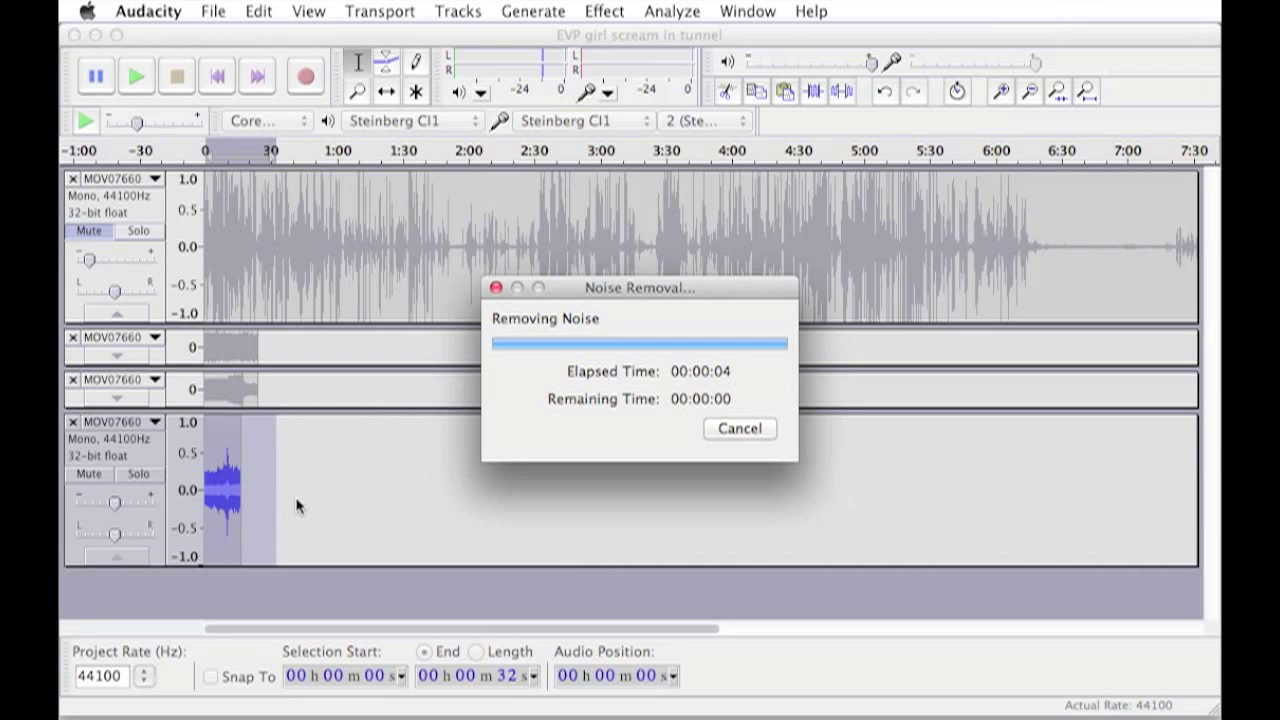
pyautogui.click(226, 494)
# - Play the twice noise-reduced EVP clip from the start, then collapse the bottom MOV07660 track
pyautogui.click(207, 490)
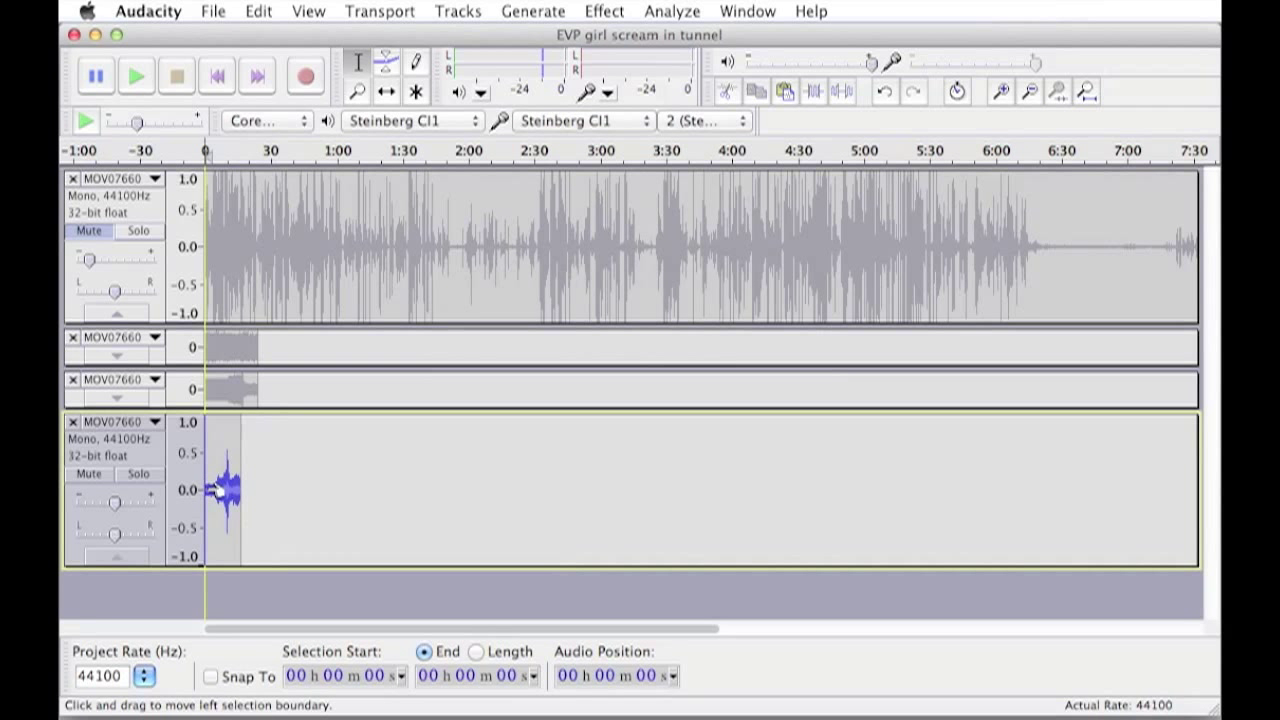
pyautogui.press('space')
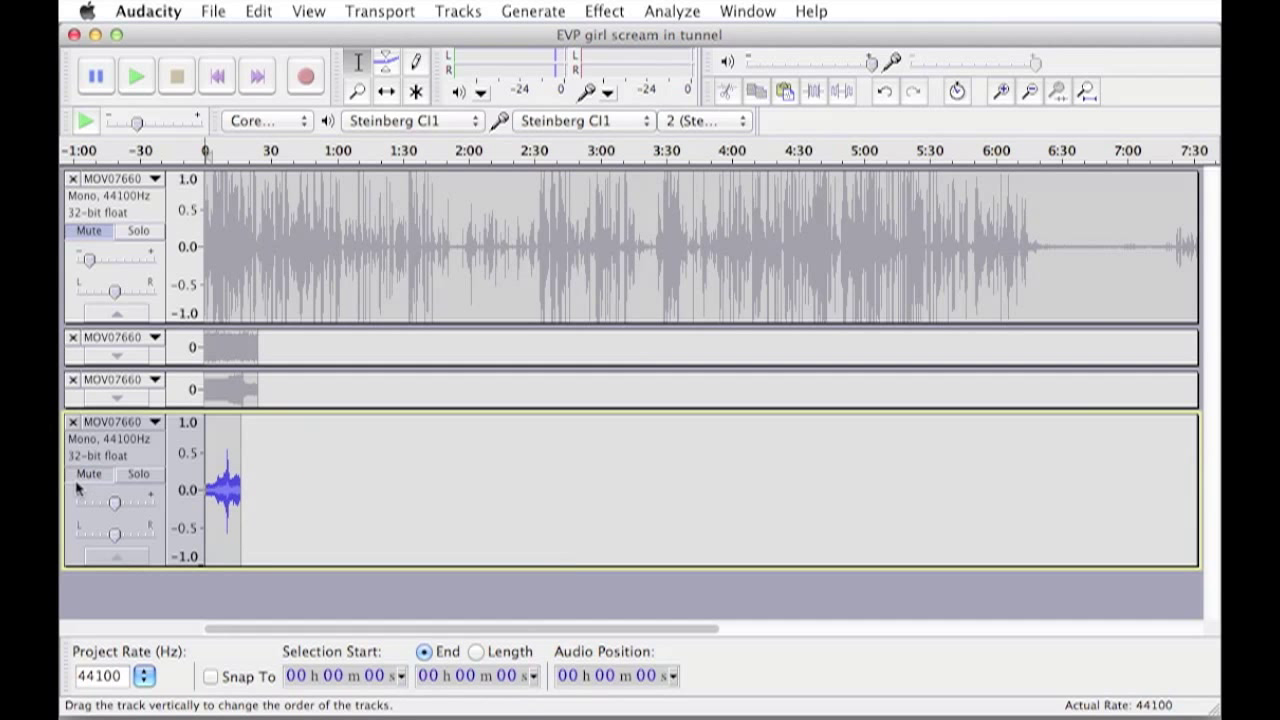
pyautogui.click(120, 557)
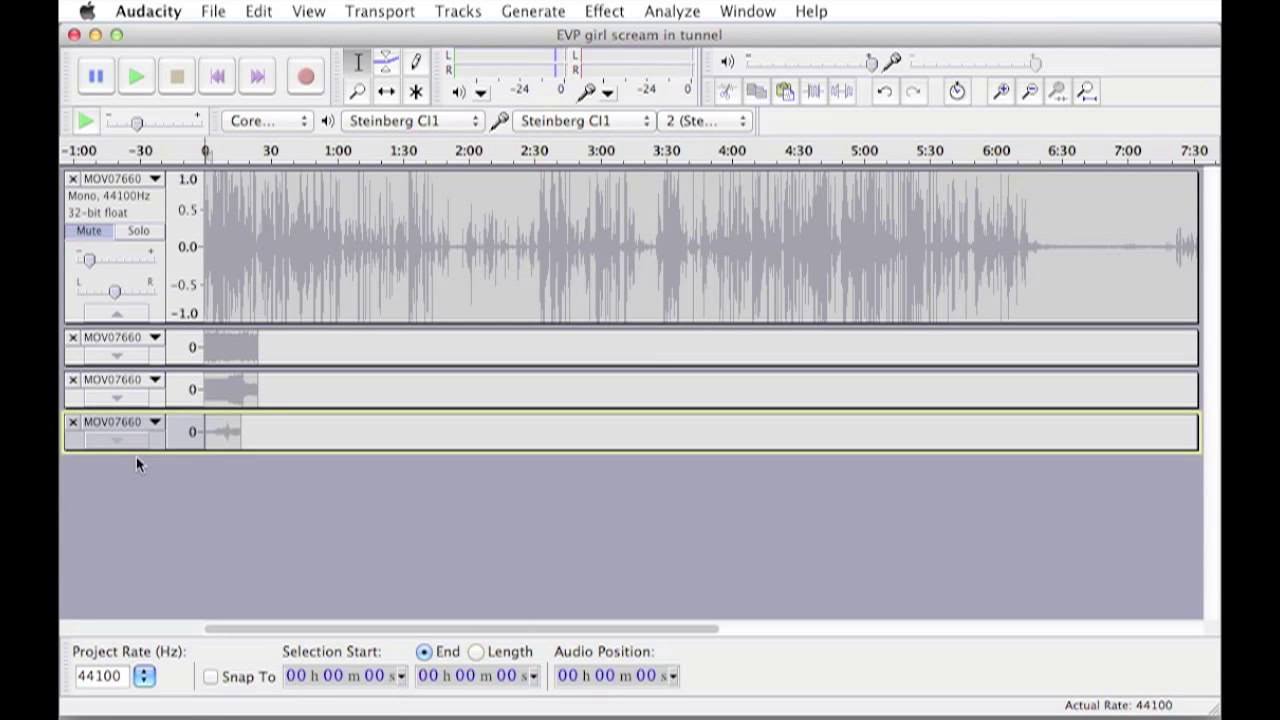
# - Expand the third and second MOV07660 tracks to full height and select track 2
pyautogui.click(119, 398)
pyautogui.click(117, 356)
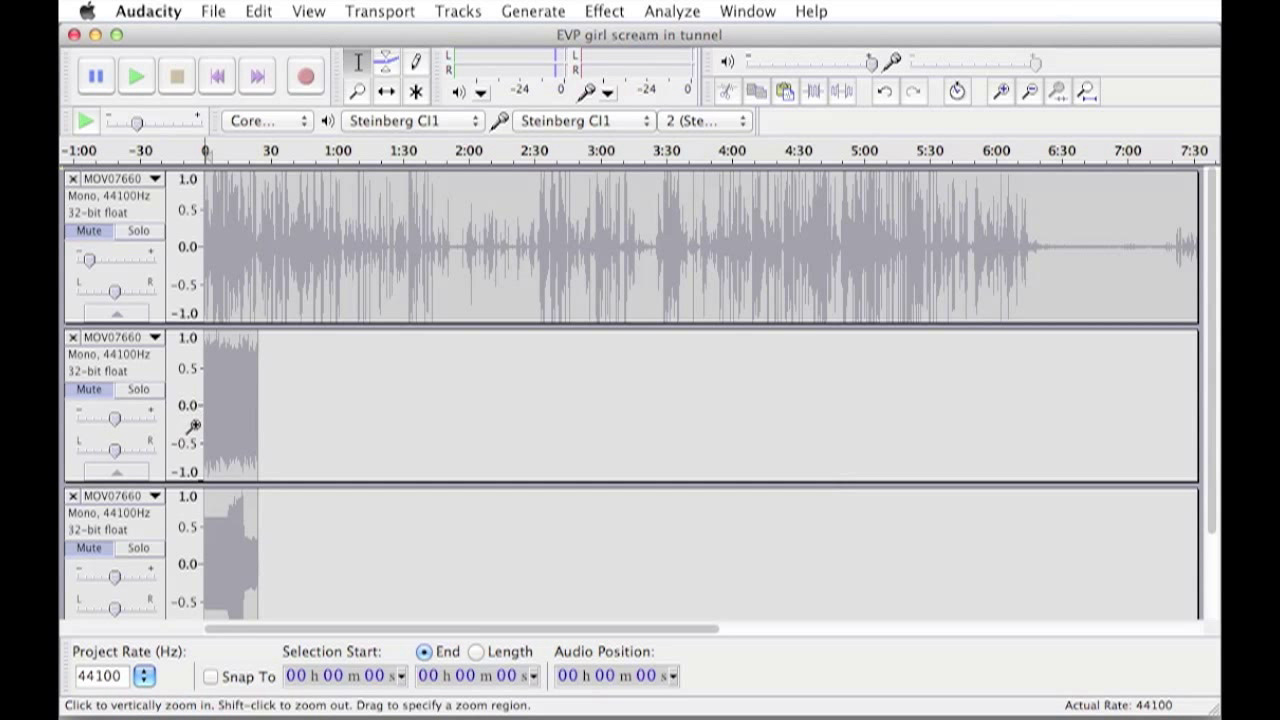
pyautogui.click(92, 414)
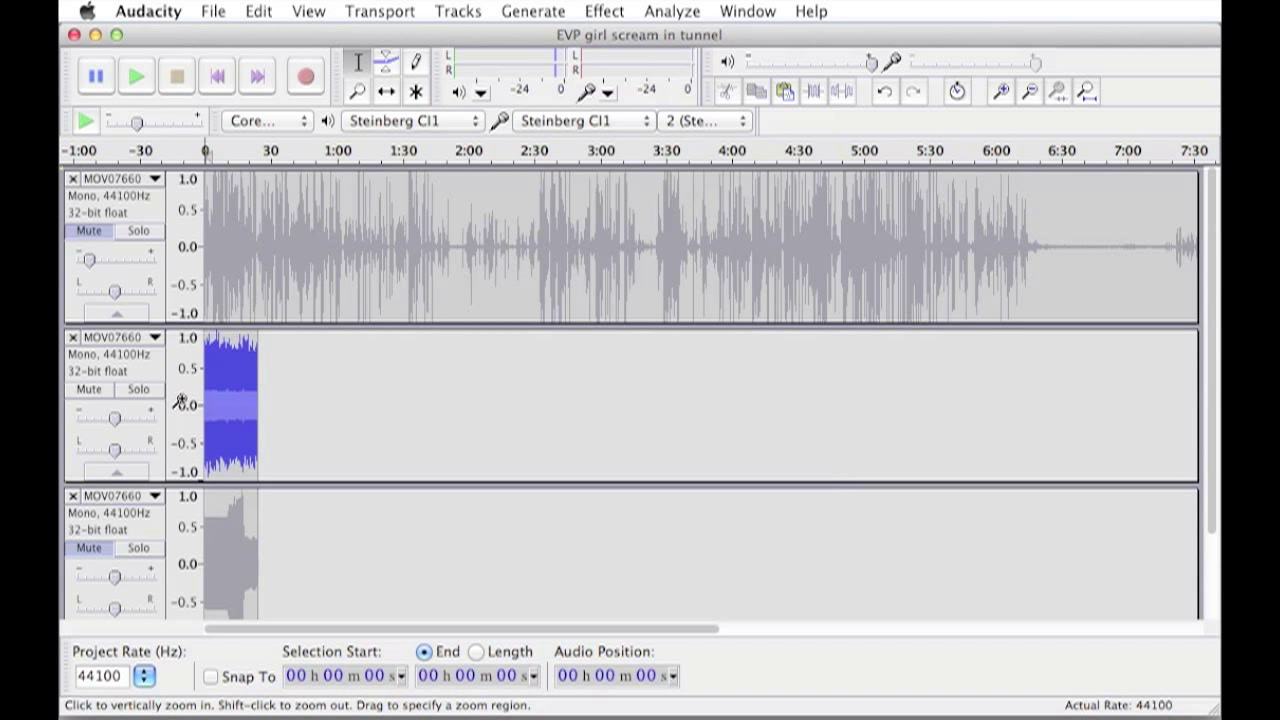
# - Listen to track 2's version of the EVP clip, then mute it
pyautogui.press('space')
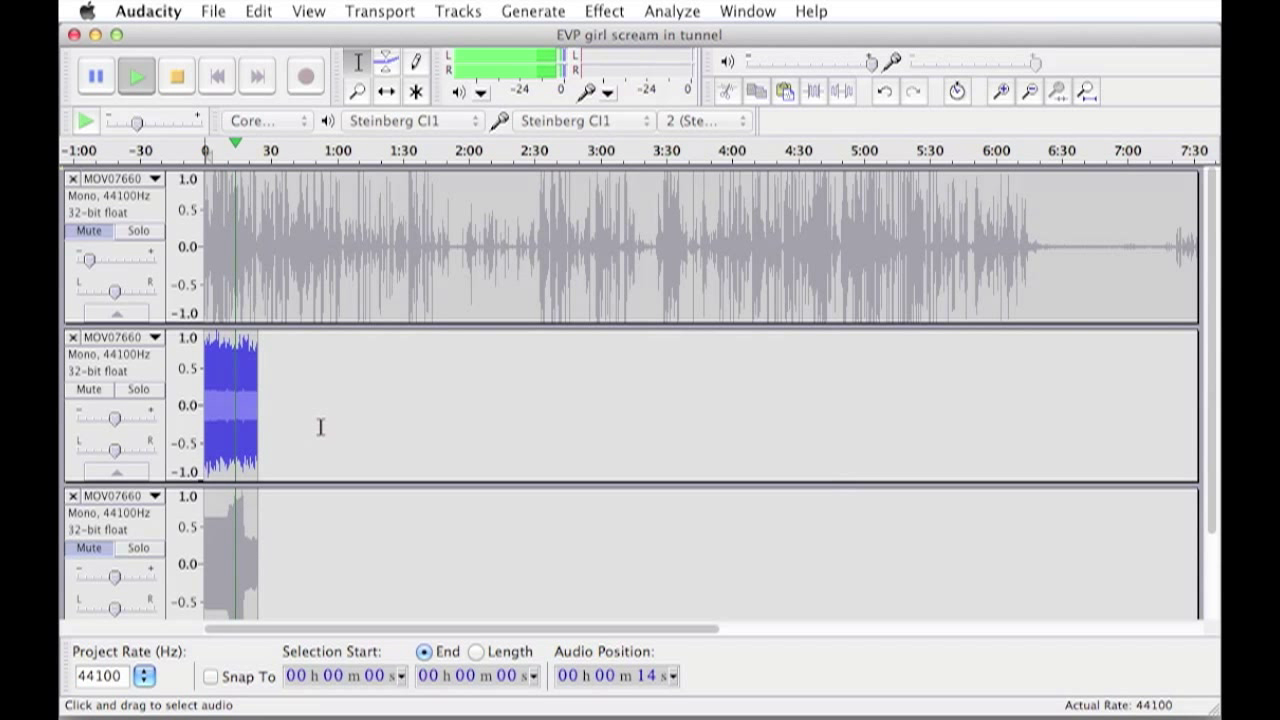
pyautogui.press('space')
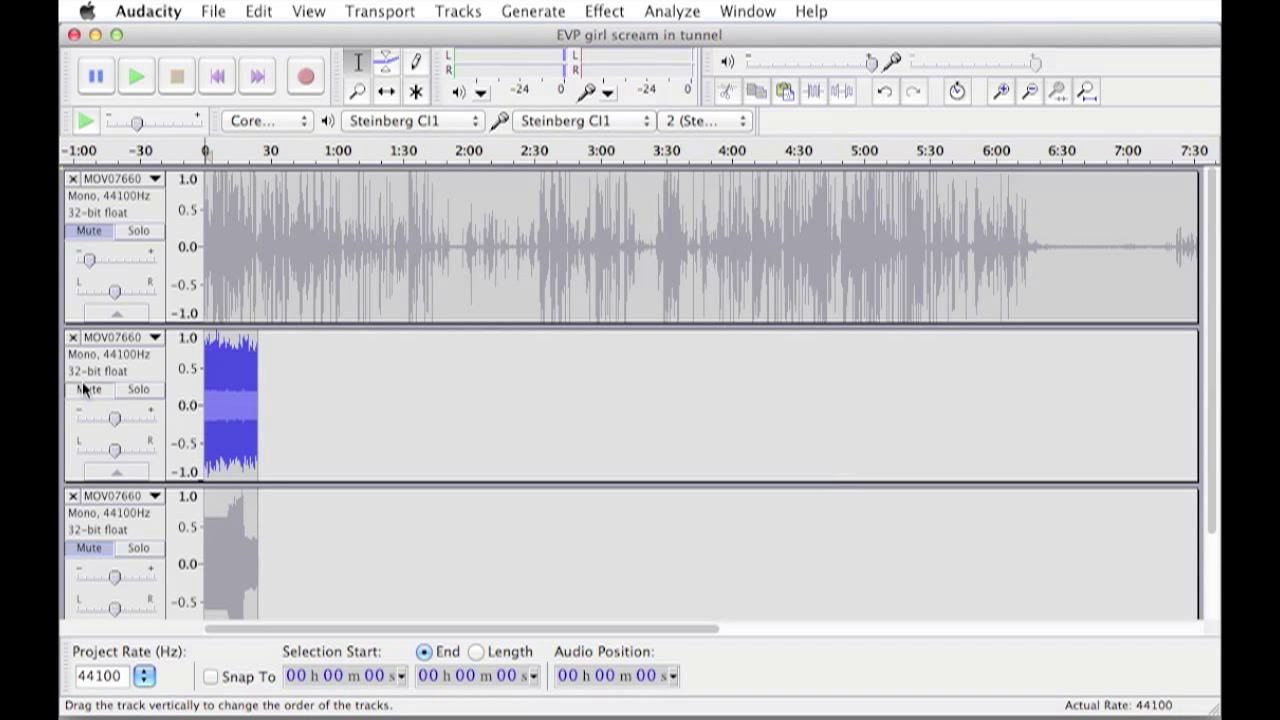
pyautogui.click(87, 389)
# - Collapse track 2, unmute track 3, and play its EVP clip from 4 s
pyautogui.click(116, 471)
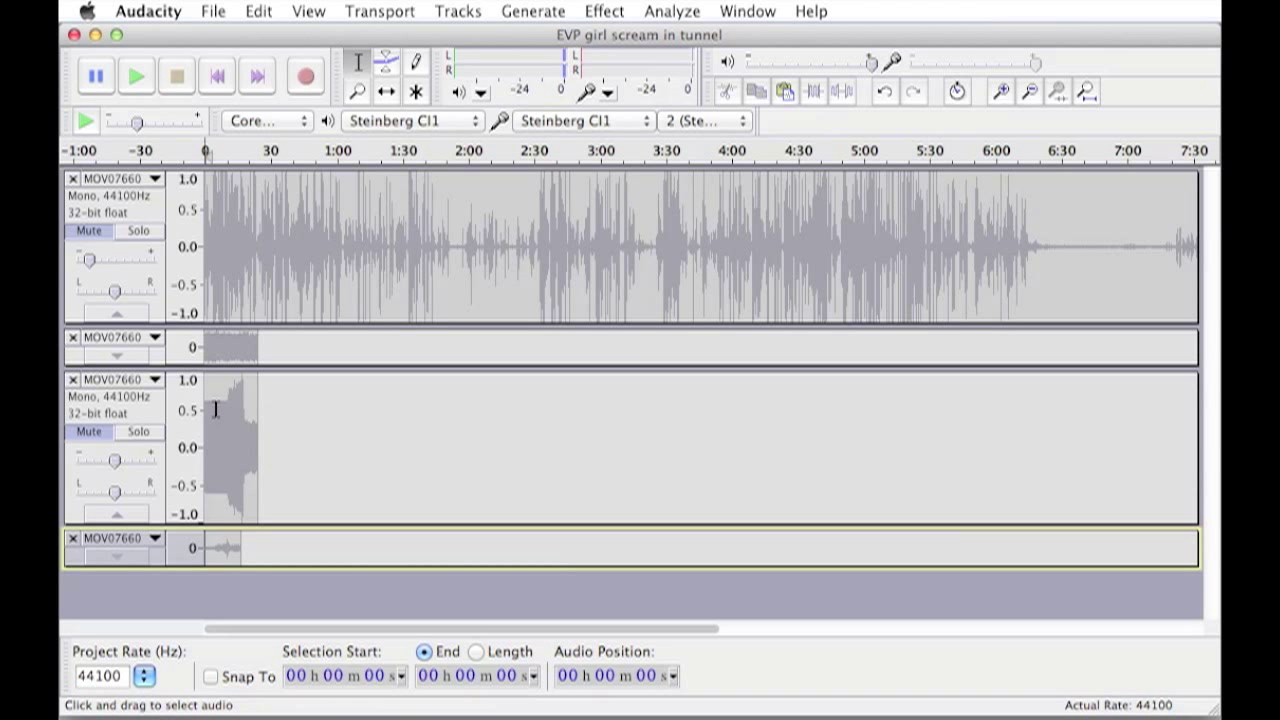
pyautogui.click(90, 432)
pyautogui.click(212, 410)
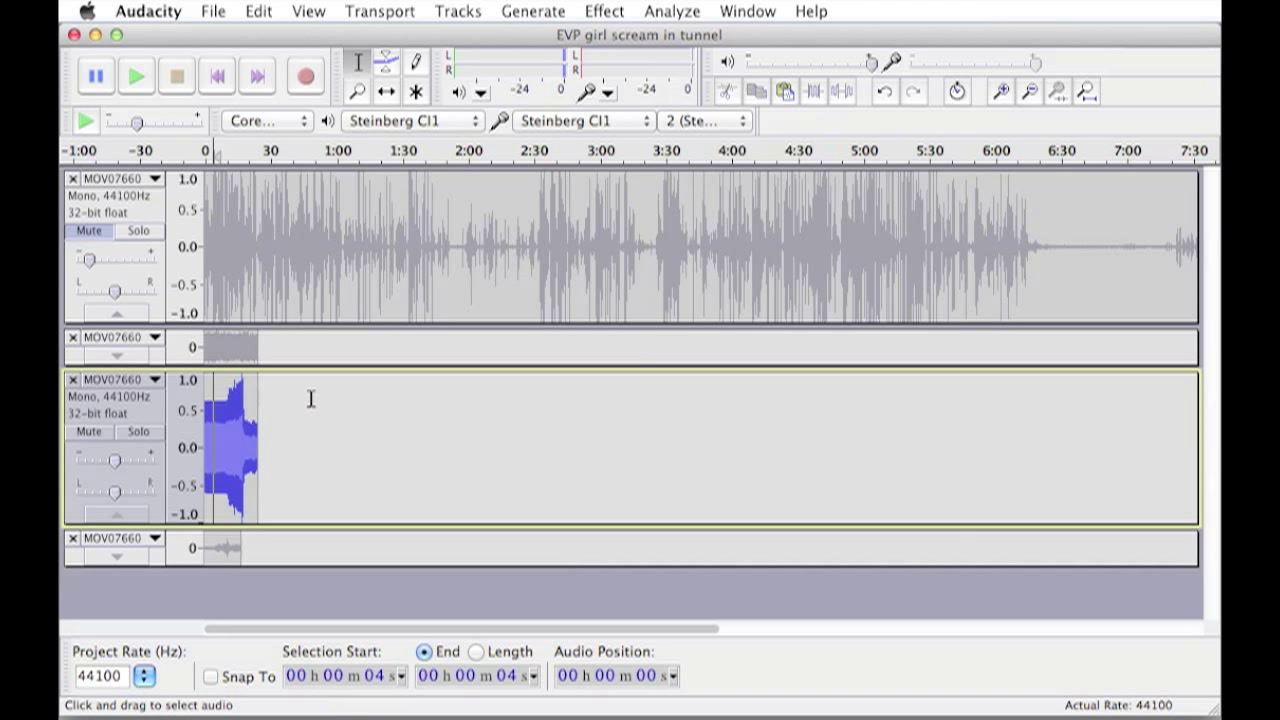
pyautogui.press('space')
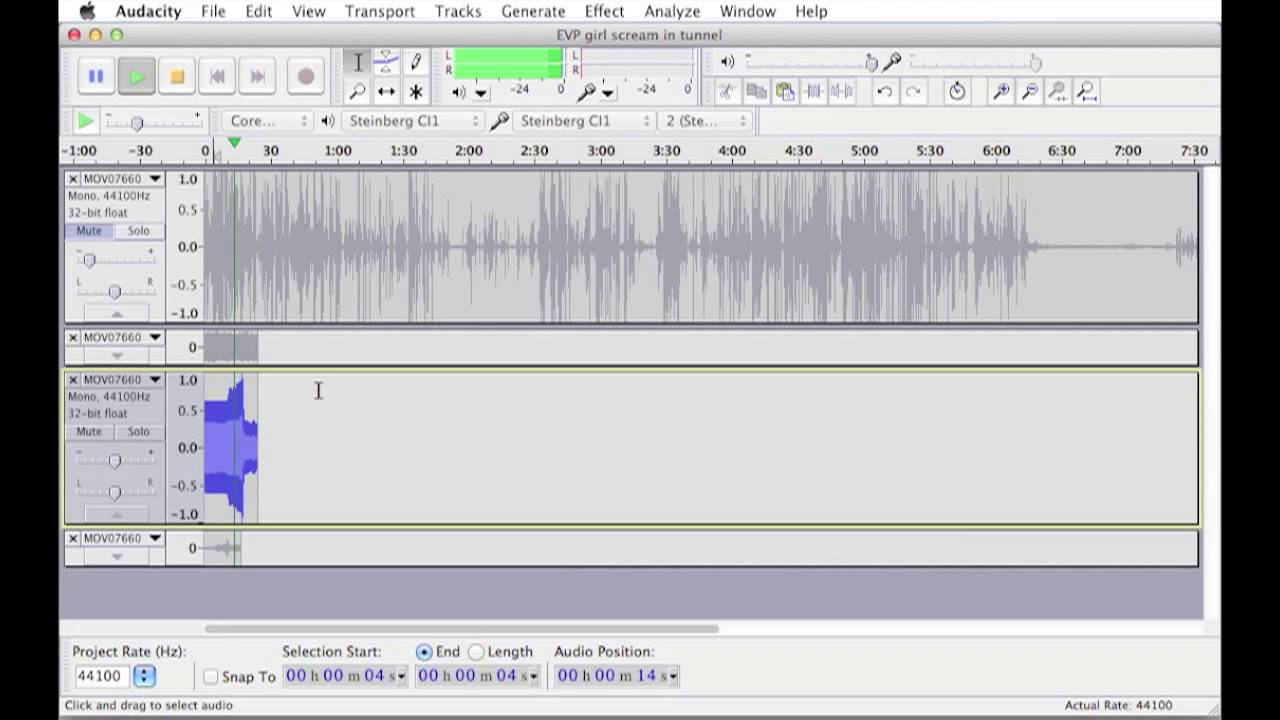
pyautogui.press('space')
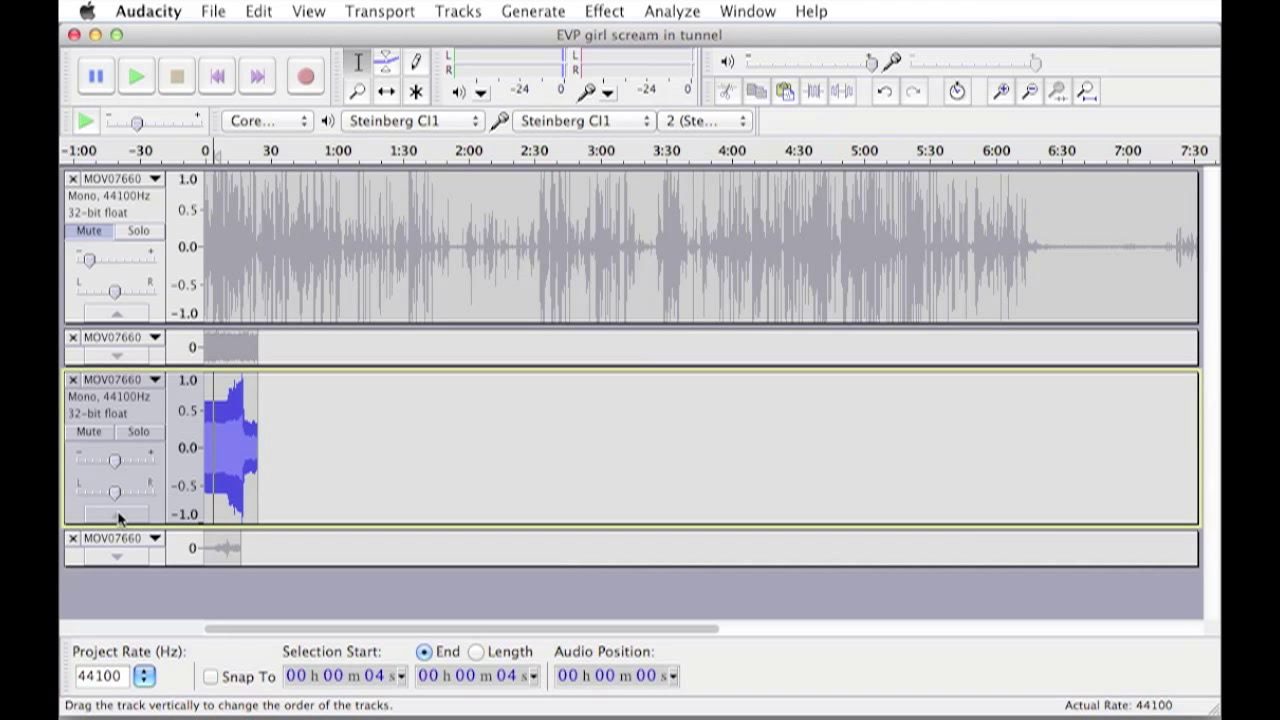
# - Collapse track 3, expand and unmute track 4, and play its twice-cleaned clip from 2 s
pyautogui.click(136, 513)
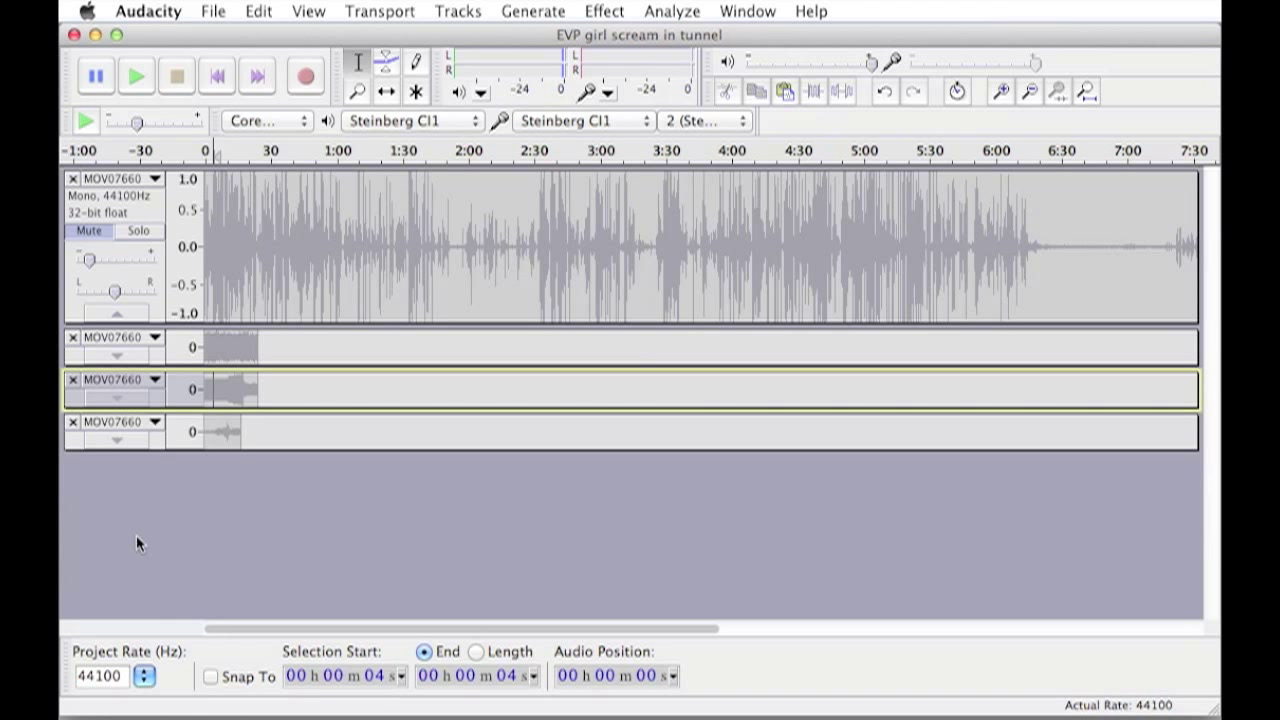
pyautogui.click(117, 440)
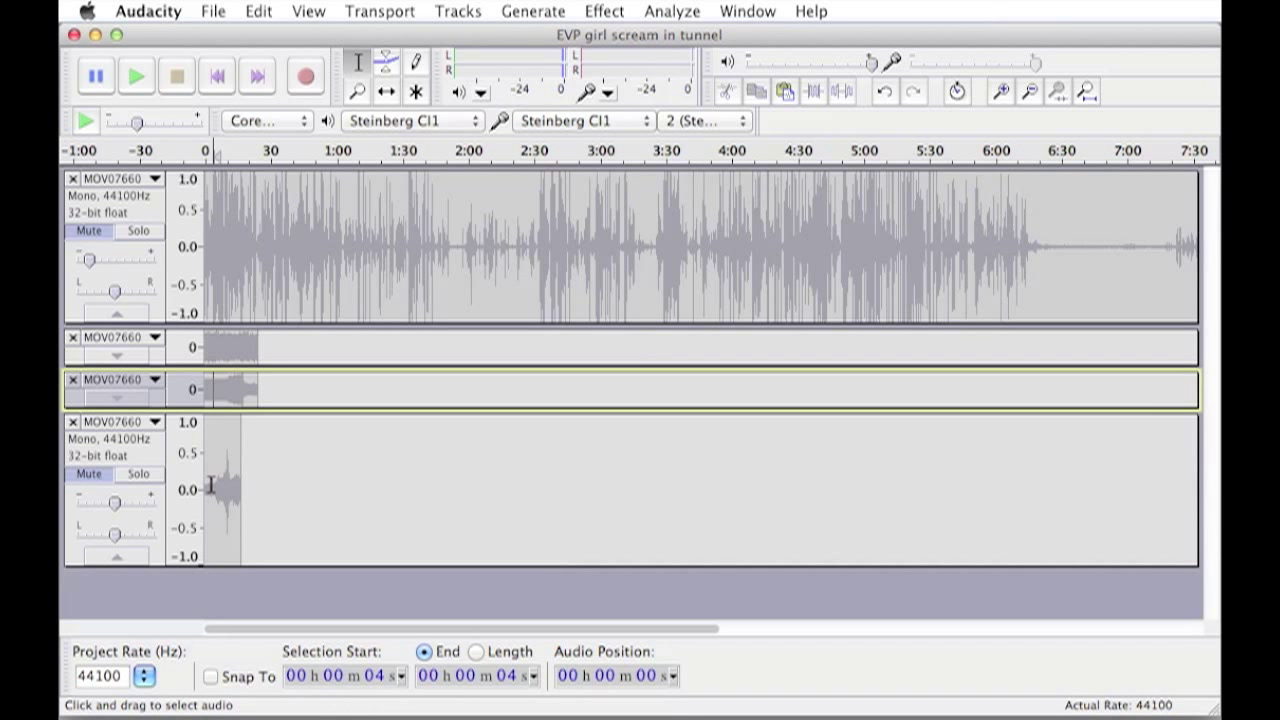
pyautogui.click(210, 486)
pyautogui.press('space')
pyautogui.click(89, 477)
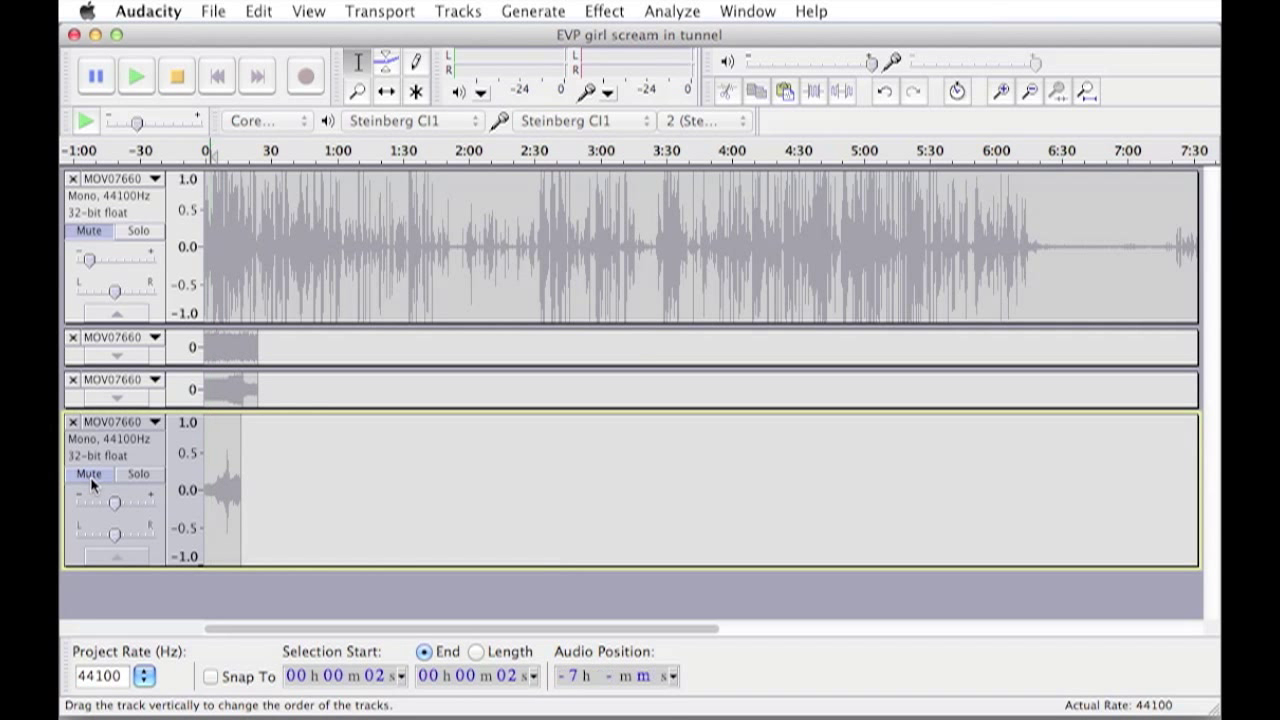
pyautogui.press('space')
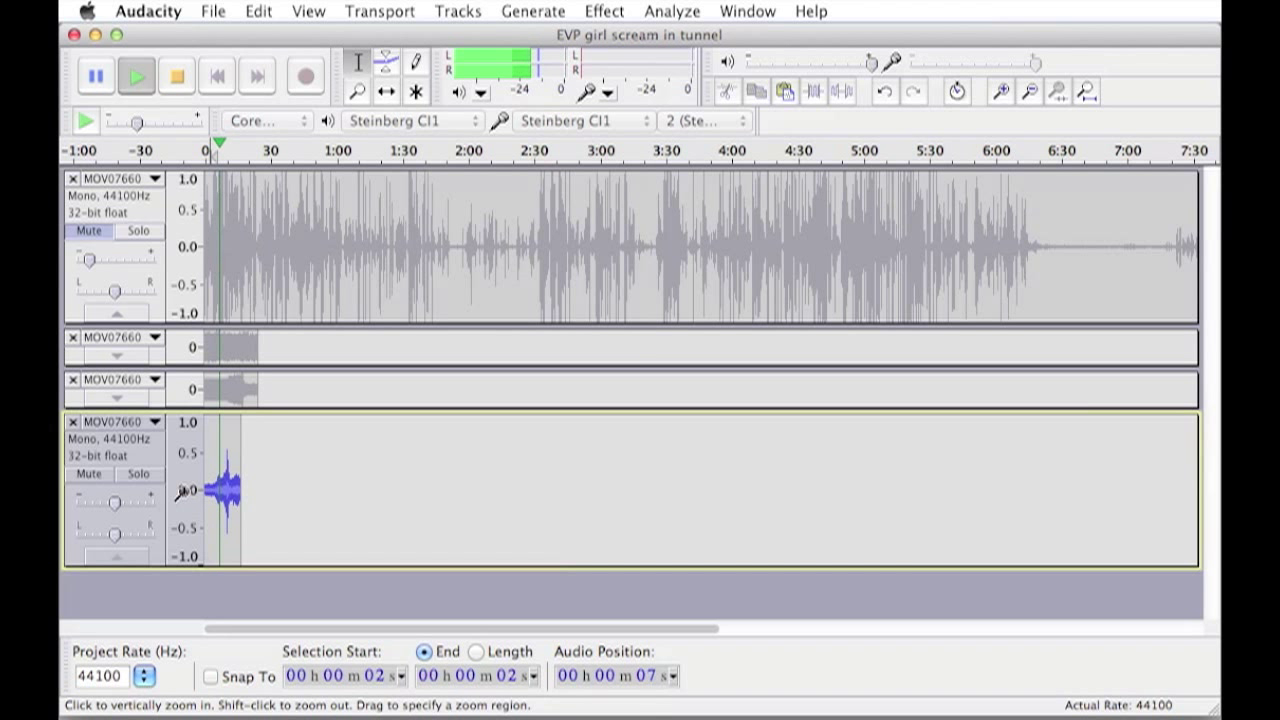
pyautogui.press('space')
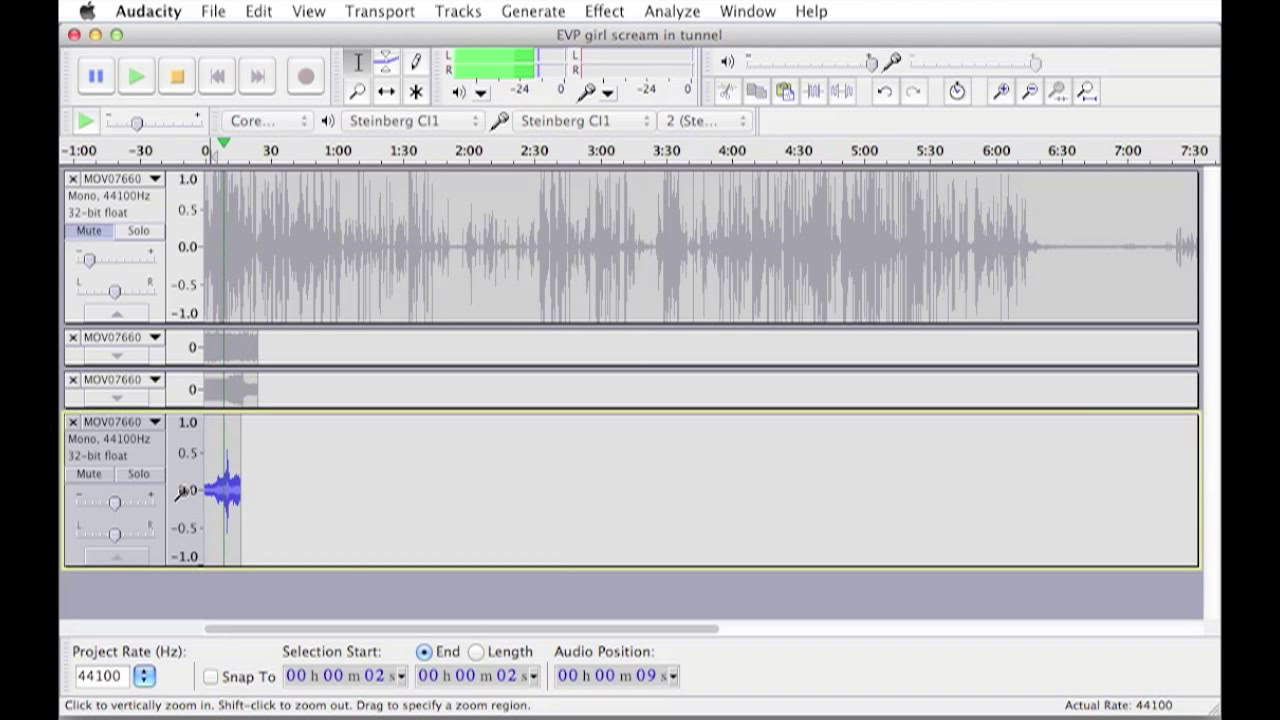